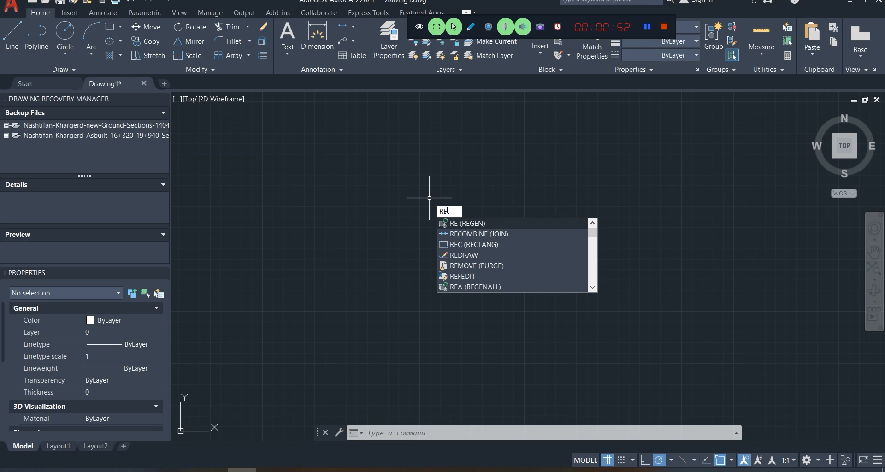
Step: Draw a rectangle 200 units wide and 100 units high in the empty drawing
{"action": "left_click", "coordinate": [473, 245]}
{"action": "left_click", "coordinate": [346, 189]}
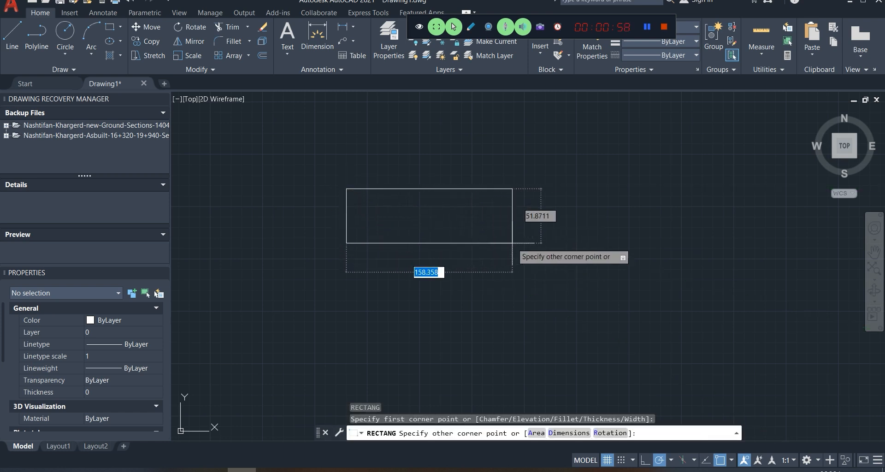
{"action": "type", "text": "200"}
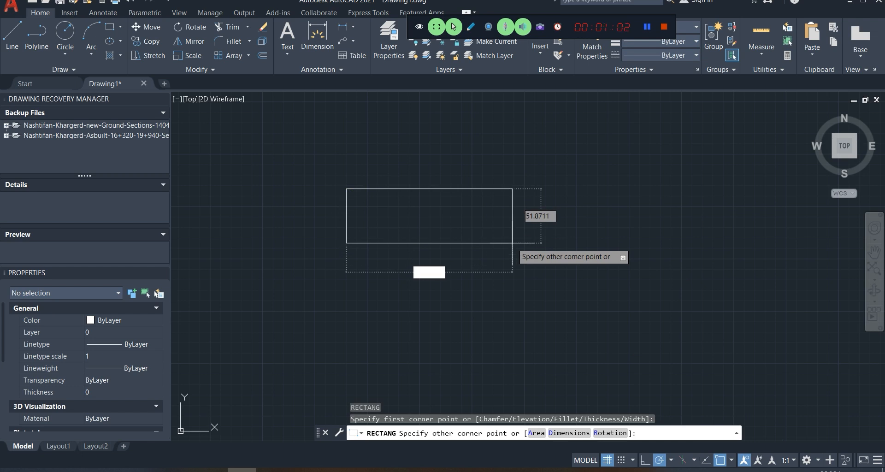
{"action": "key", "text": "Tab"}
{"action": "type", "text": "100"}
{"action": "key", "text": "Return"}
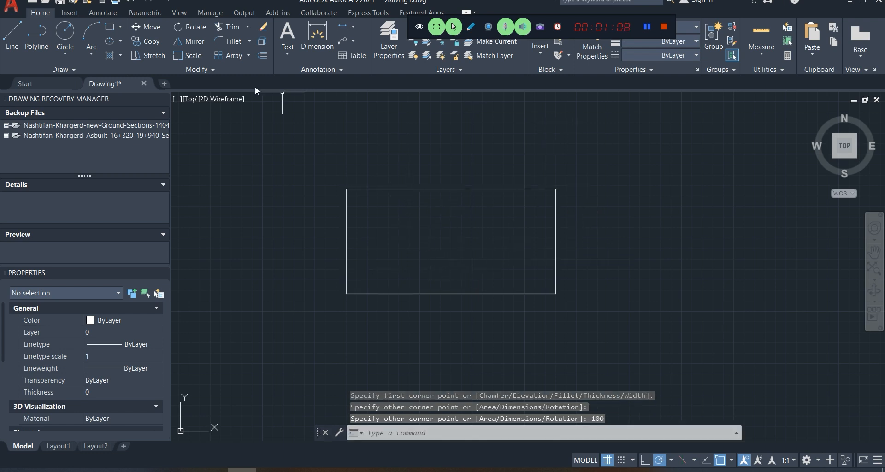
Step: Draw a three-point arc from the rectangle's lower-left corner through its lower-right corner, ending outside below and to the right of it
{"action": "type", "text": "ar"}
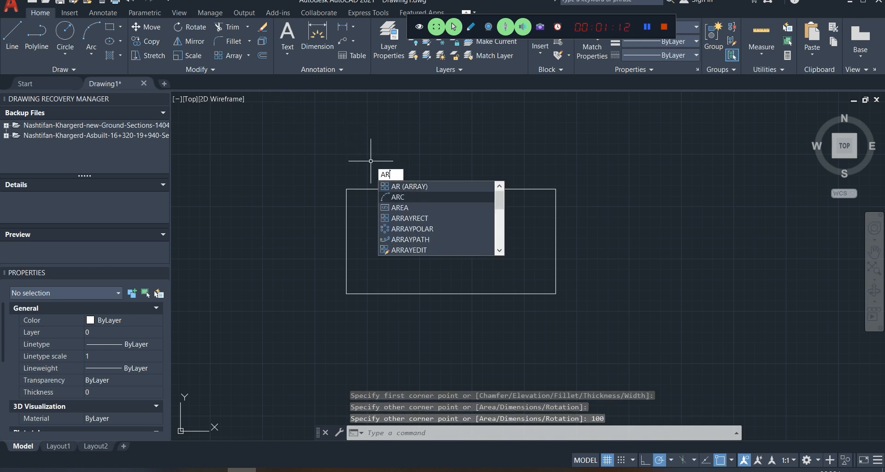
{"action": "left_click", "coordinate": [412, 197]}
{"action": "left_click", "coordinate": [346, 293]}
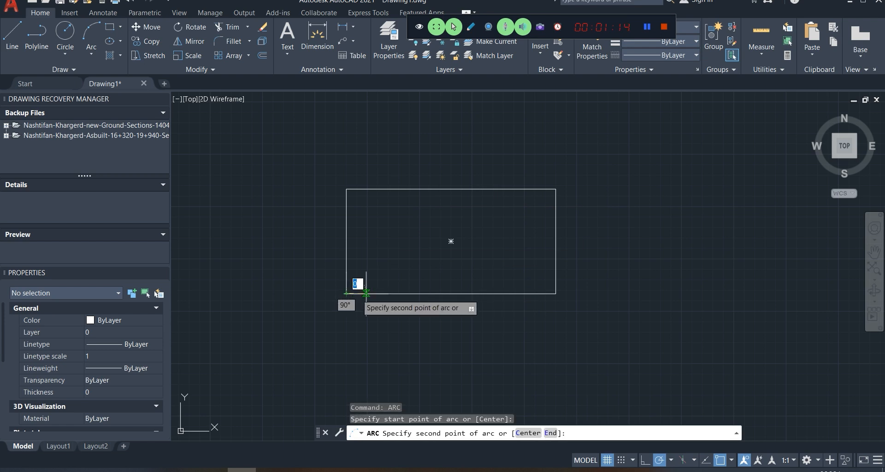
{"action": "left_click", "coordinate": [555, 293]}
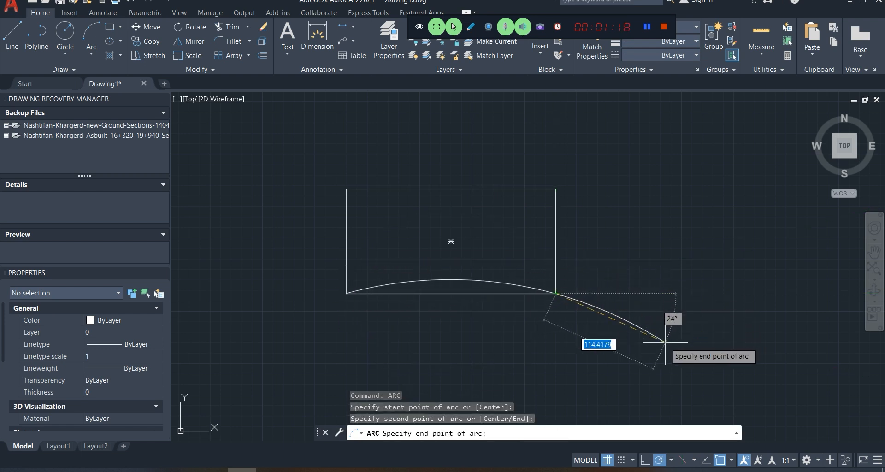
{"action": "left_click", "coordinate": [635, 372]}
Step: Trim off the part of the arc outside the rectangle and the rectangle's straight bottom edge below the arc
{"action": "type", "text": "TR"}
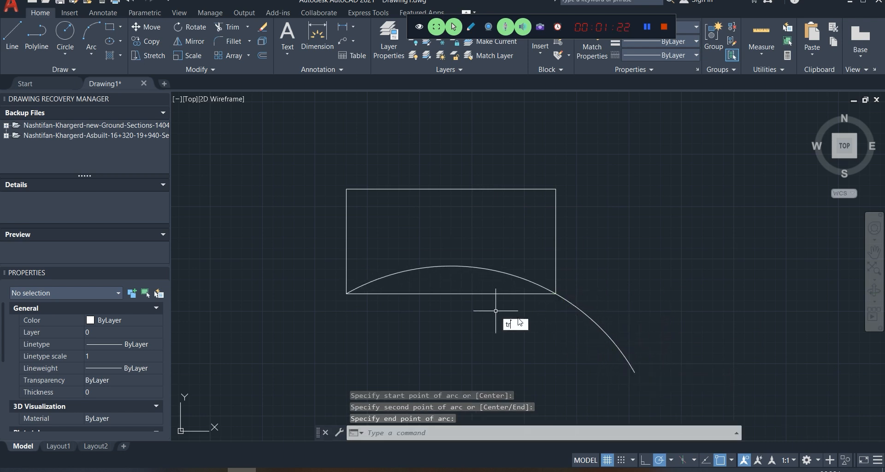
{"action": "left_click", "coordinate": [527, 336]}
{"action": "mouse_move", "coordinate": [526, 338]}
{"action": "left_mouse_down"}
{"action": "mouse_move", "coordinate": [565, 343]}
{"action": "mouse_move", "coordinate": [605, 303]}
{"action": "left_mouse_up"}
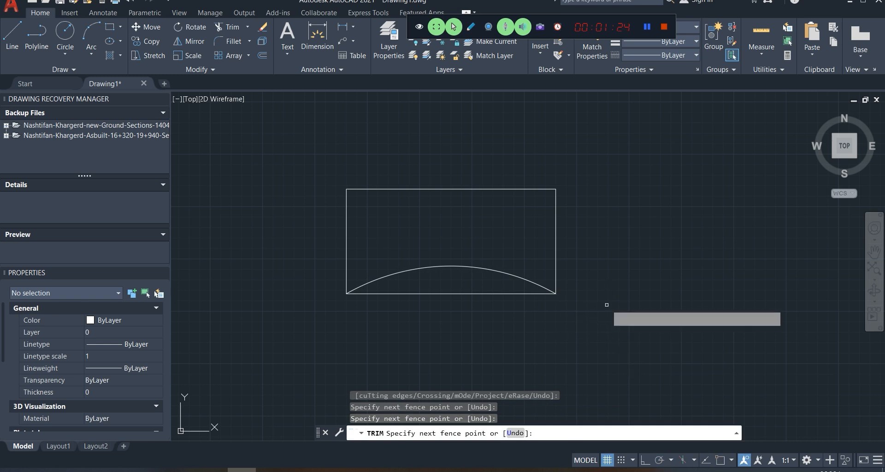
{"action": "left_click_drag", "start_coordinate": [486, 282], "coordinate": [479, 367]}
{"action": "key", "text": "Escape"}
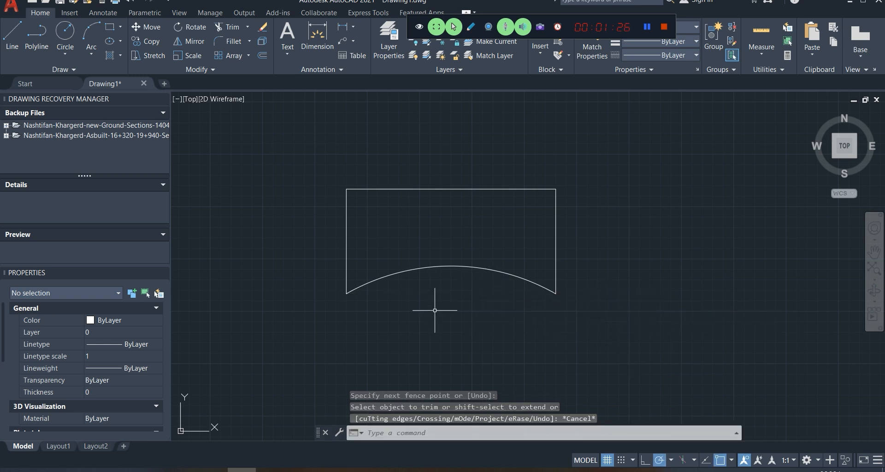
Step: Join the trimmed rectangle and the arc into one polyline, and select the outline to check it
{"action": "type", "text": "jo"}
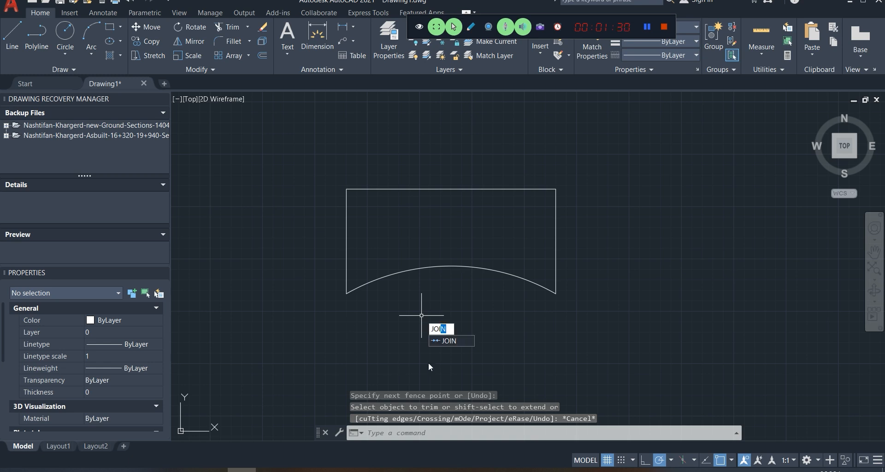
{"action": "left_click", "coordinate": [446, 341]}
{"action": "left_click", "coordinate": [604, 167]}
{"action": "left_click", "coordinate": [273, 339]}
{"action": "key", "text": "Return"}
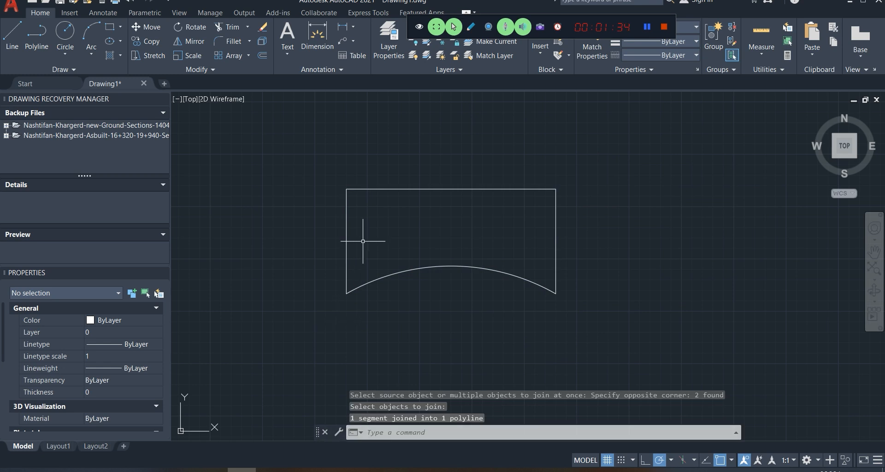
{"action": "left_click", "coordinate": [365, 190]}
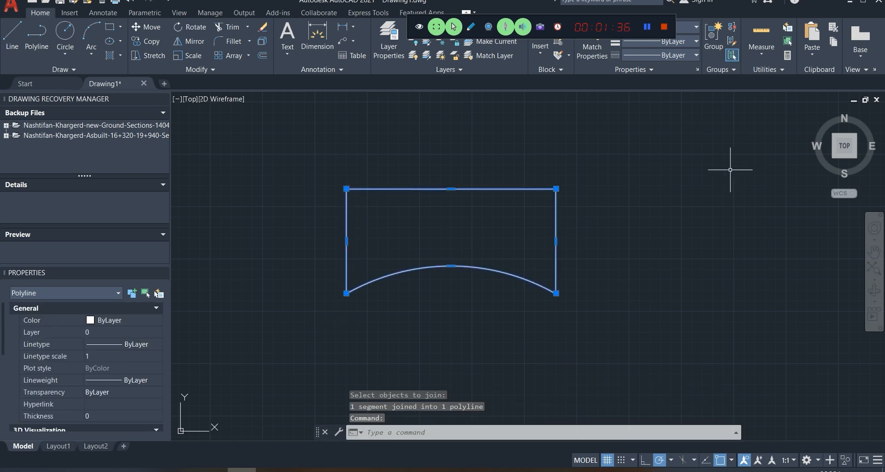
{"action": "key", "text": "Escape"}
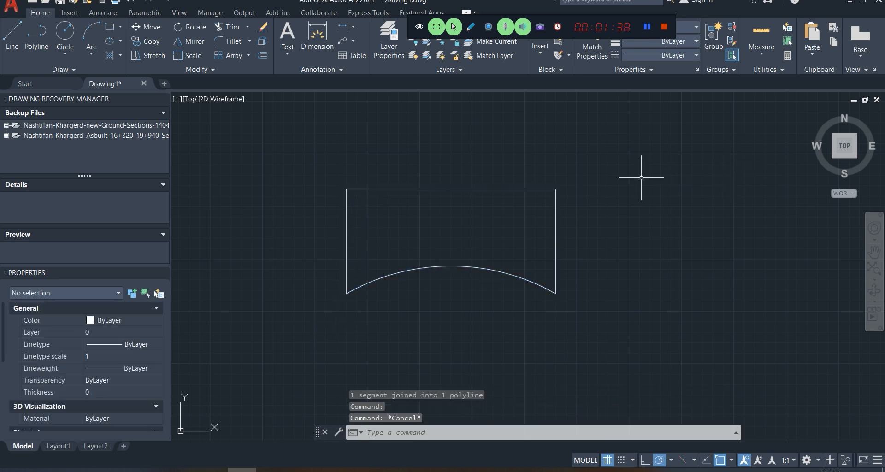
Step: Fillet the outline's upper-left corner with a radius of 50
{"action": "type", "text": "Fi"}
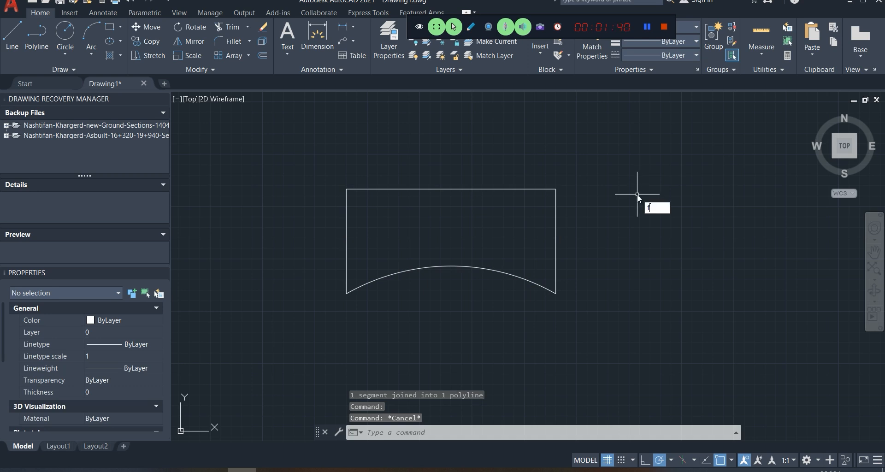
{"action": "type", "text": "llet"}
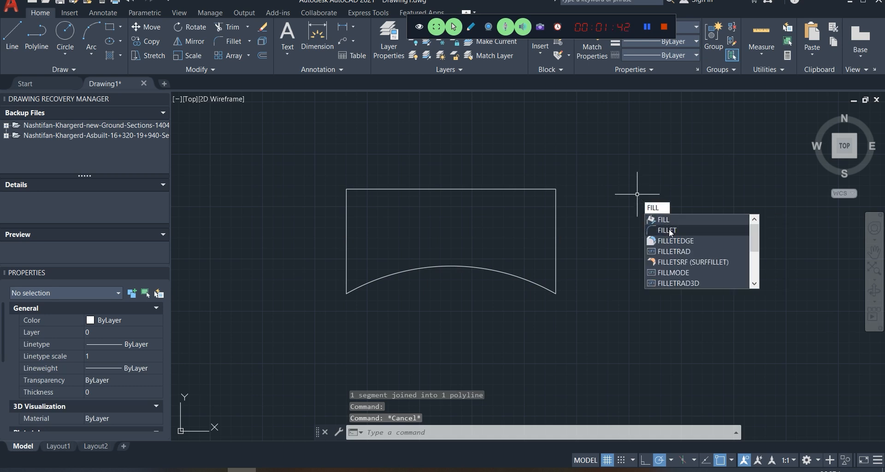
{"action": "key", "text": "Return"}
{"action": "type", "text": "r"}
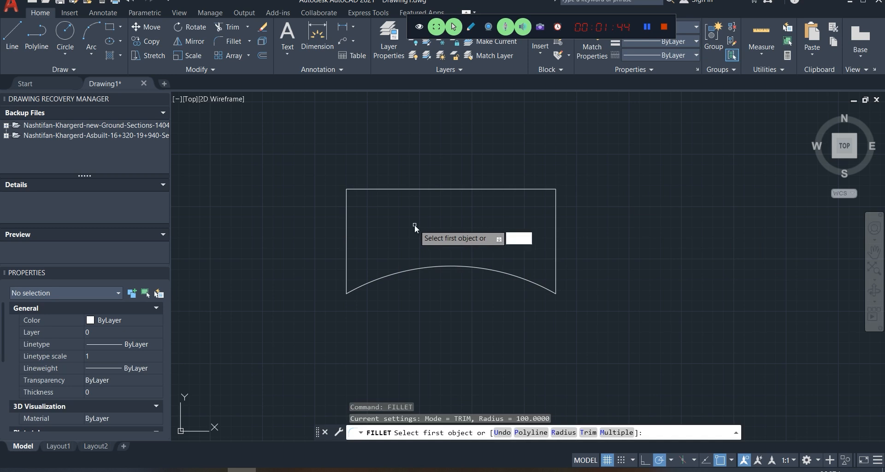
{"action": "key", "text": "Return"}
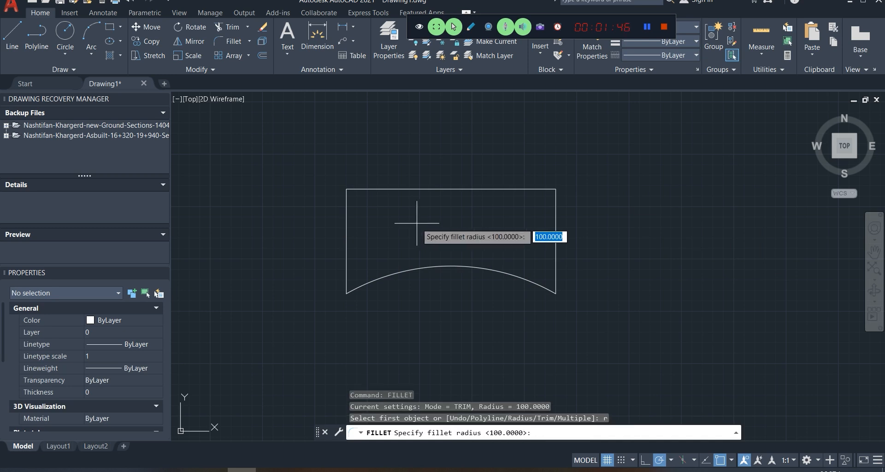
{"action": "type", "text": "50"}
{"action": "key", "text": "Return"}
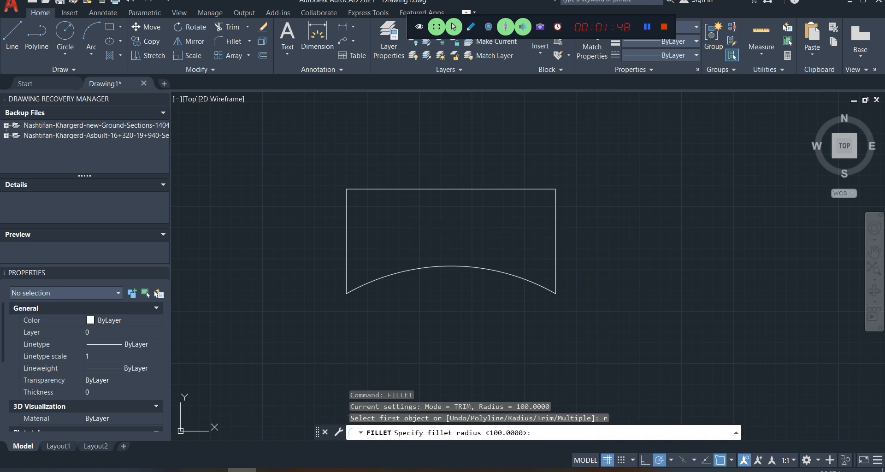
{"action": "left_click", "coordinate": [347, 216]}
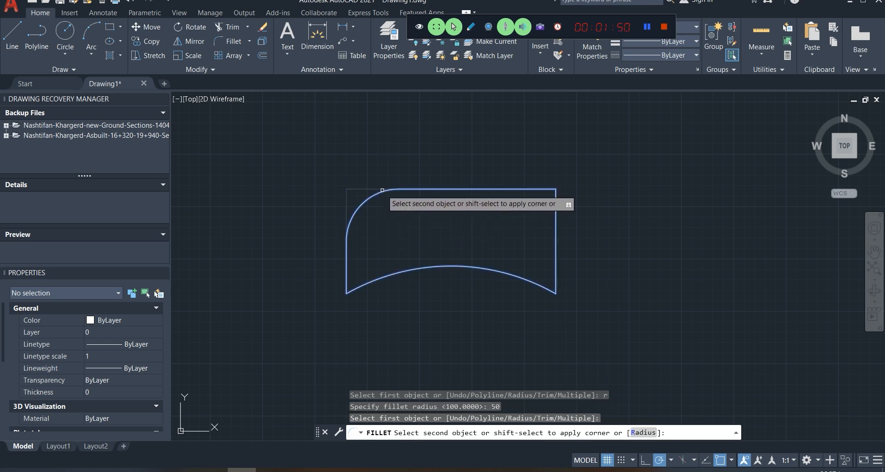
{"action": "left_click", "coordinate": [386, 189]}
Step: Fillet the outline's upper-right corner with the same radius of 50
{"action": "key", "text": "Return"}
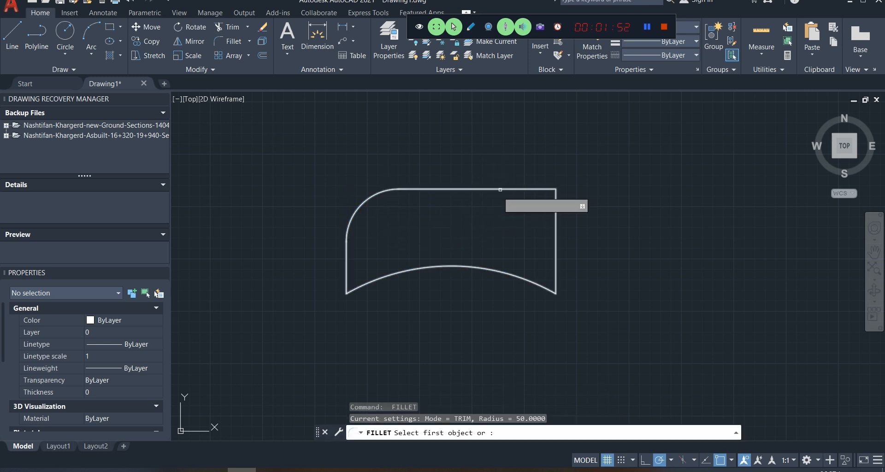
{"action": "left_click", "coordinate": [500, 189]}
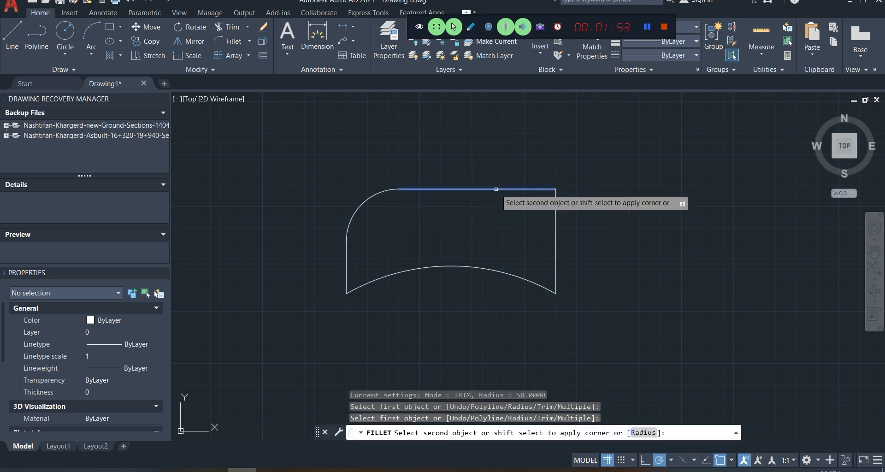
{"action": "left_click", "coordinate": [555, 214]}
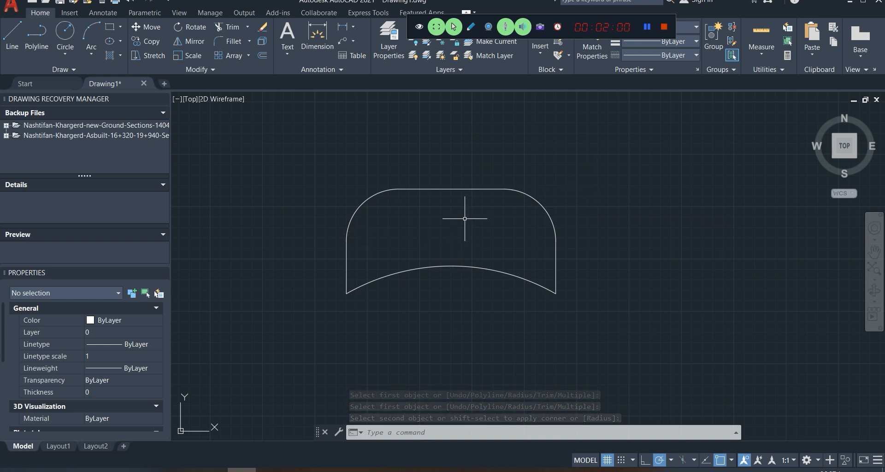
Step: Draw a slightly rotated five-sided polygon, inscribed in a circle, to the right of the rounded outline
{"action": "type", "text": "PO"}
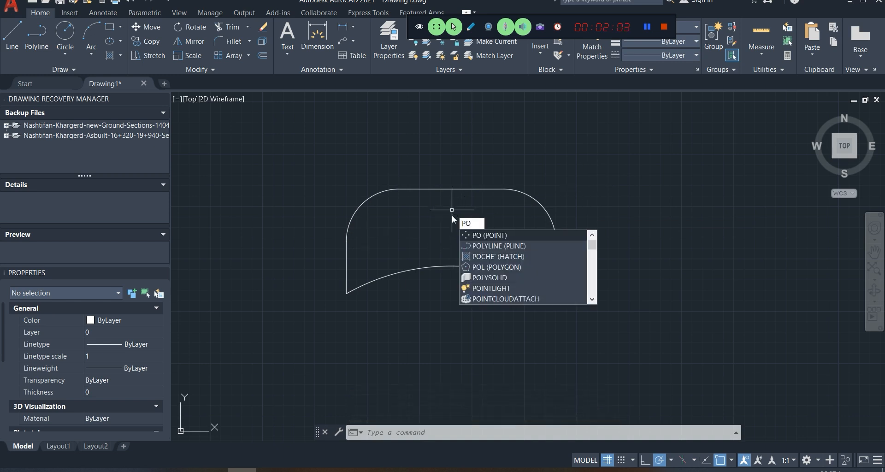
{"action": "left_click", "coordinate": [506, 268]}
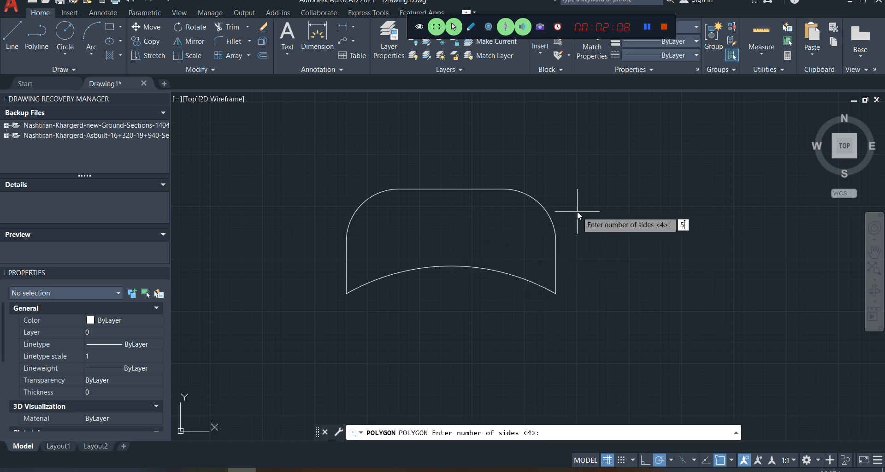
{"action": "type", "text": "5"}
{"action": "key", "text": "Return"}
{"action": "left_click", "coordinate": [708, 202]}
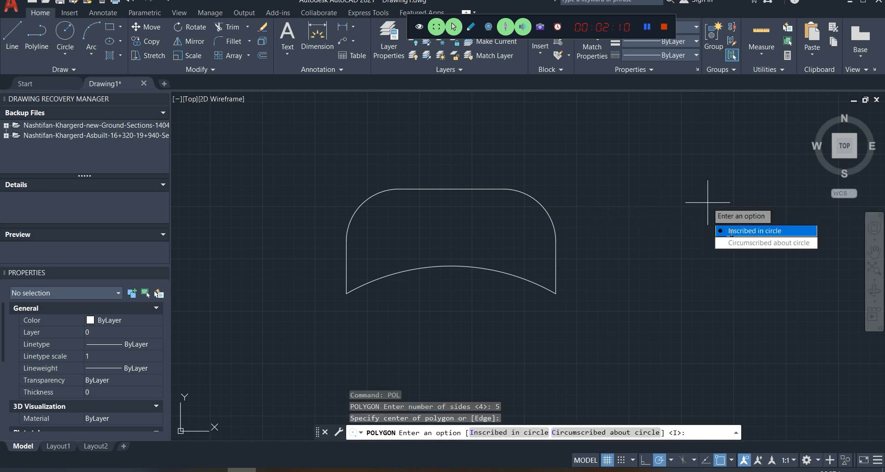
{"action": "left_click", "coordinate": [753, 231]}
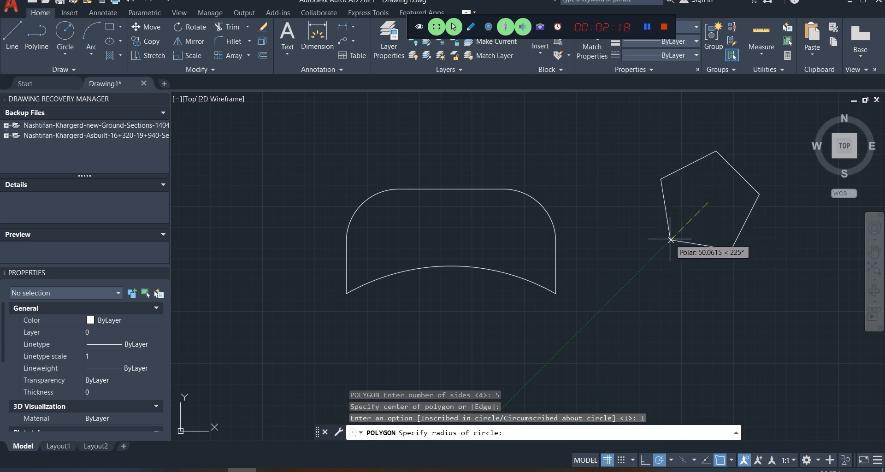
{"action": "left_click", "coordinate": [666, 254]}
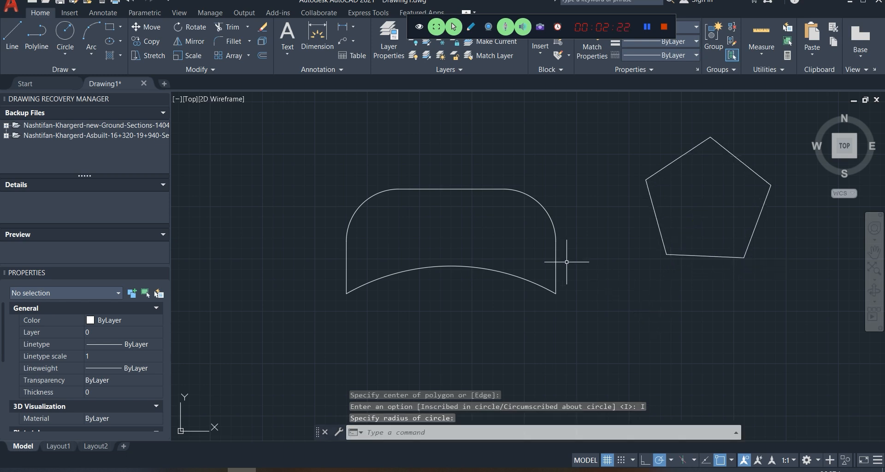
{"action": "left_click", "coordinate": [120, 27]}
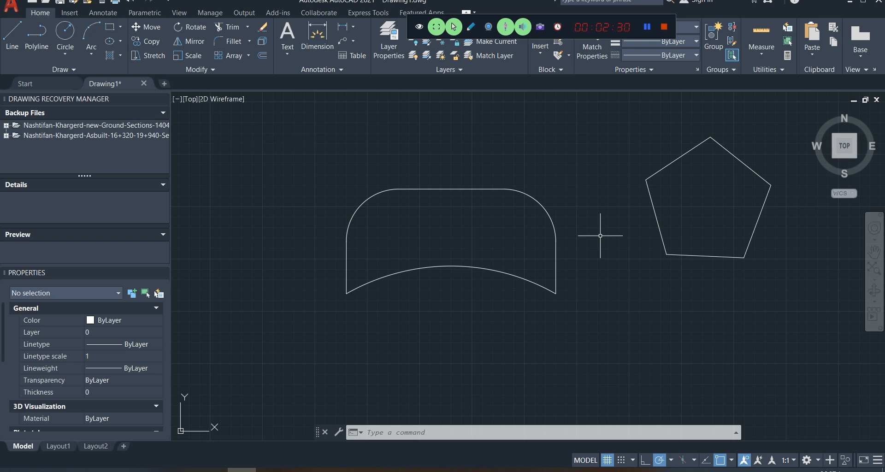
Step: Draw a circle with a radius of 50 in the free space to the left of the rounded outline
{"action": "scroll", "coordinate": [579, 222], "scroll_direction": "down", "scroll_amount": 4}
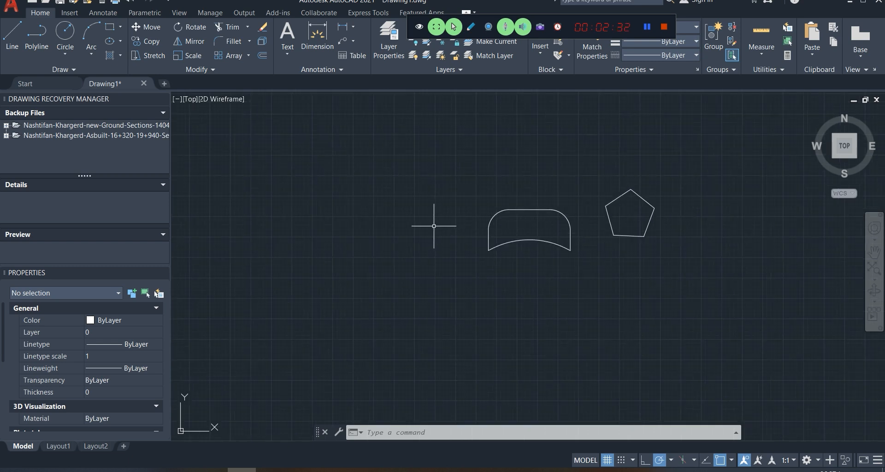
{"action": "middle_click_drag", "start_coordinate": [429, 221], "coordinate": [448, 255]}
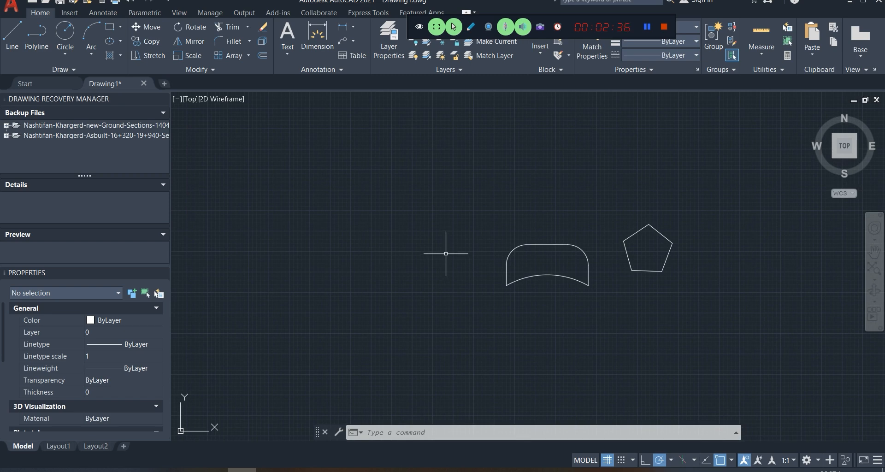
{"action": "type", "text": "cir"}
{"action": "key", "text": "Return"}
{"action": "scroll", "coordinate": [399, 231], "scroll_direction": "up", "scroll_amount": 4}
{"action": "left_click", "coordinate": [406, 224]}
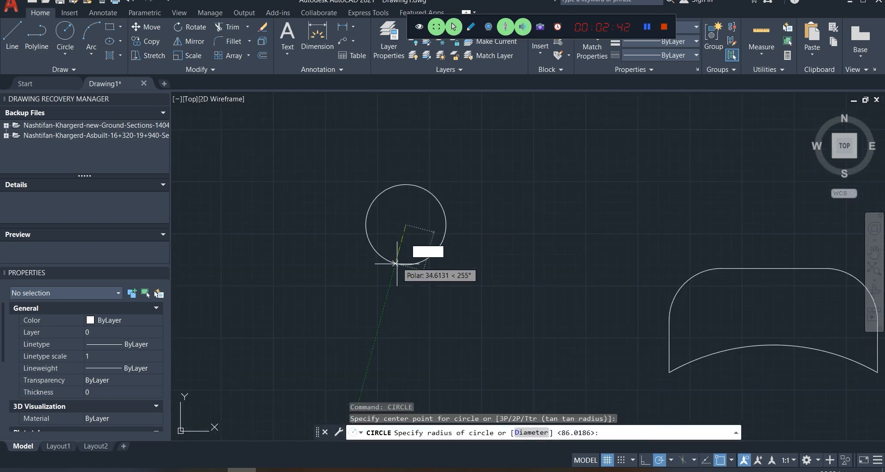
{"action": "type", "text": "5"}
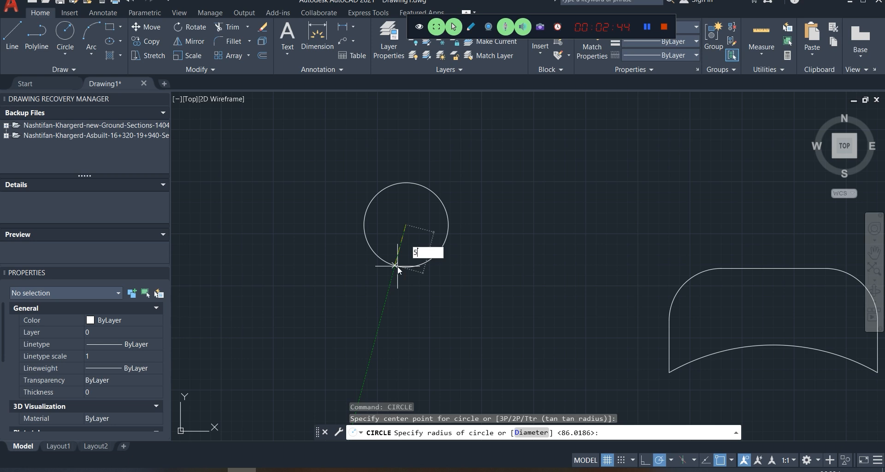
{"action": "type", "text": "0"}
{"action": "key", "text": "Return"}
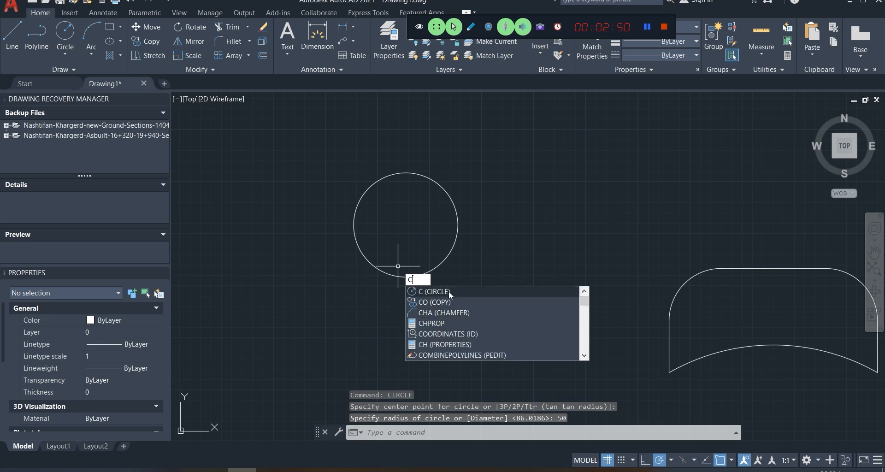
Step: Draw a small circle with a radius of 5 centred on the top point of the large circle
{"action": "left_click", "coordinate": [449, 293]}
{"action": "left_click", "coordinate": [406, 174]}
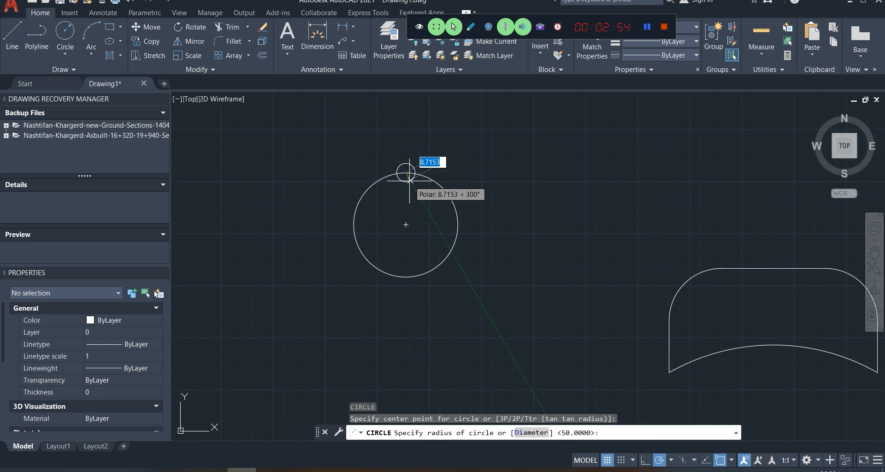
{"action": "type", "text": "5"}
{"action": "key", "text": "Return"}
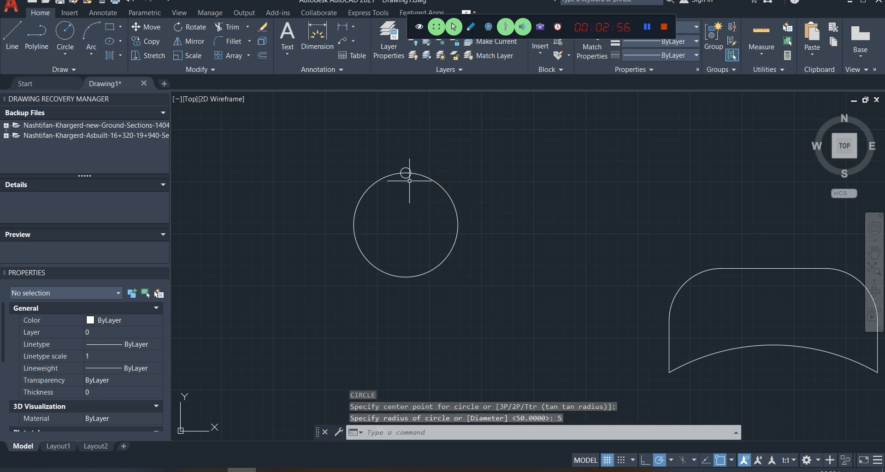
Step: Trim away the part of the large circle that lies inside the small circle at its top
{"action": "scroll", "coordinate": [406, 175], "scroll_direction": "up", "scroll_amount": 2}
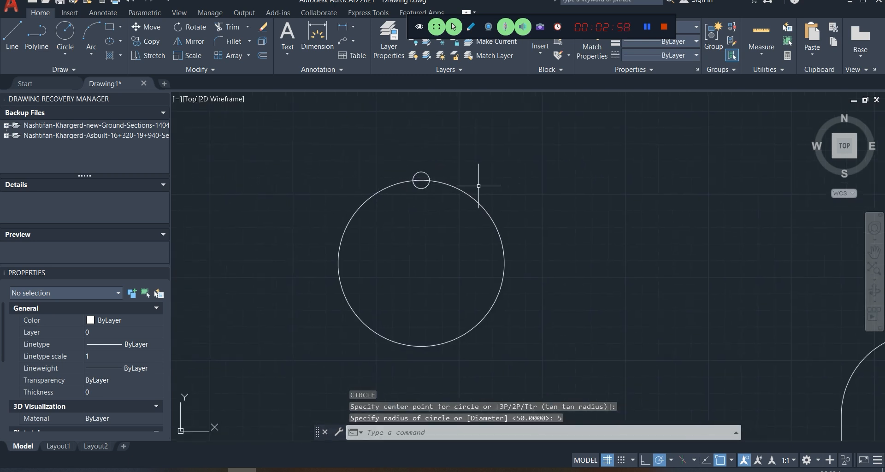
{"action": "type", "text": "tr"}
{"action": "key", "text": "Return"}
{"action": "left_click", "coordinate": [420, 180]}
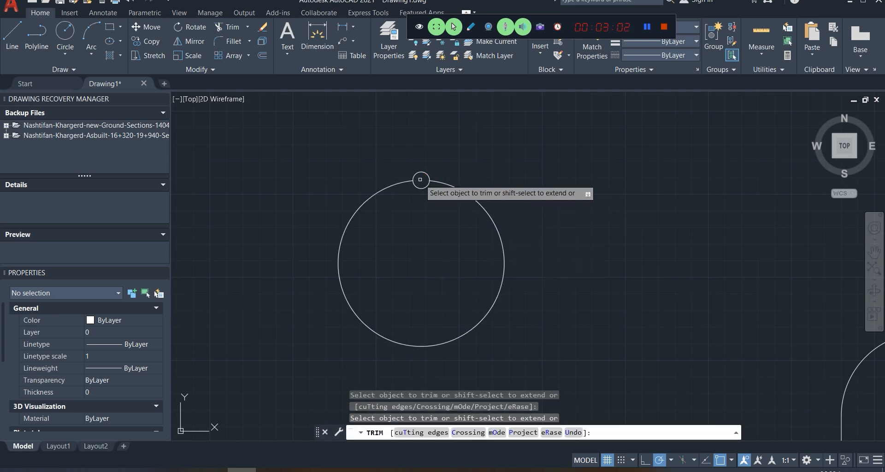
{"action": "key", "text": "Escape"}
Step: Create a polar array of the small circle around the centre of the large circle
{"action": "scroll", "coordinate": [429, 192], "scroll_direction": "up", "scroll_amount": 2}
{"action": "middle_click_drag", "start_coordinate": [428, 200], "coordinate": [417, 162]}
{"action": "type", "text": "arr"}
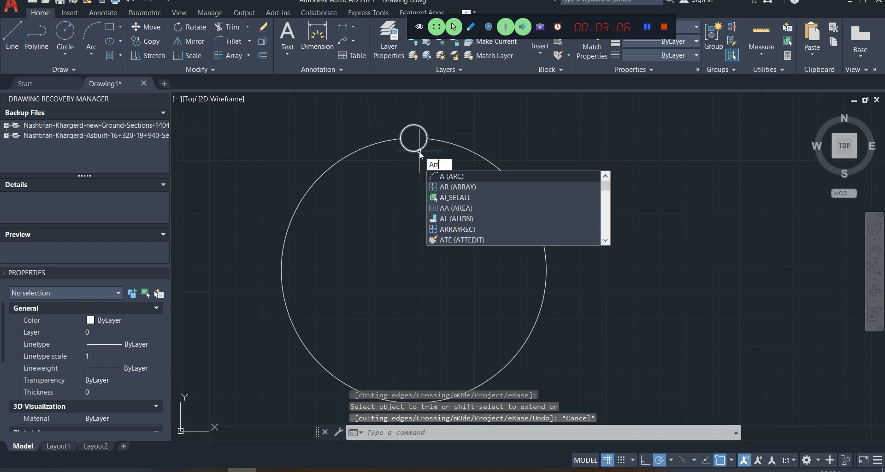
{"action": "left_click", "coordinate": [459, 187]}
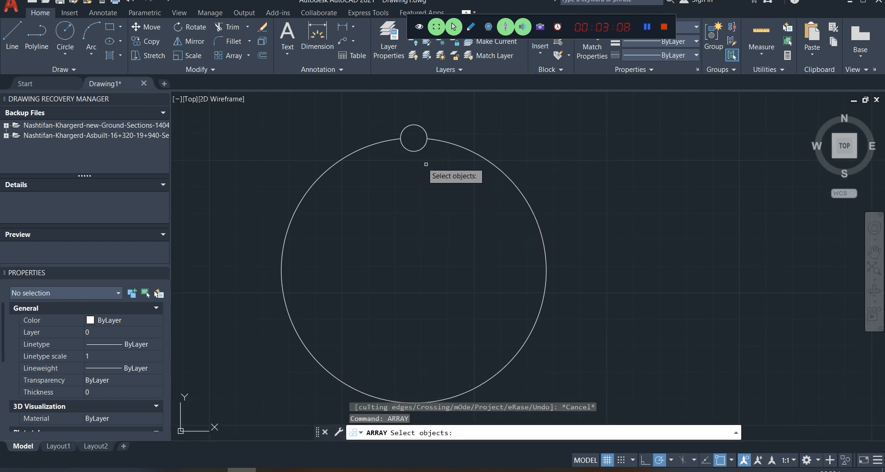
{"action": "left_click", "coordinate": [412, 152]}
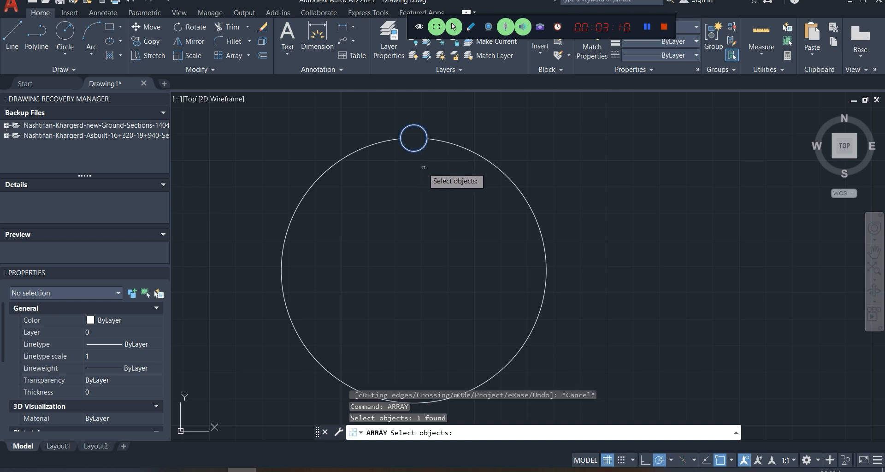
{"action": "key", "text": "Return"}
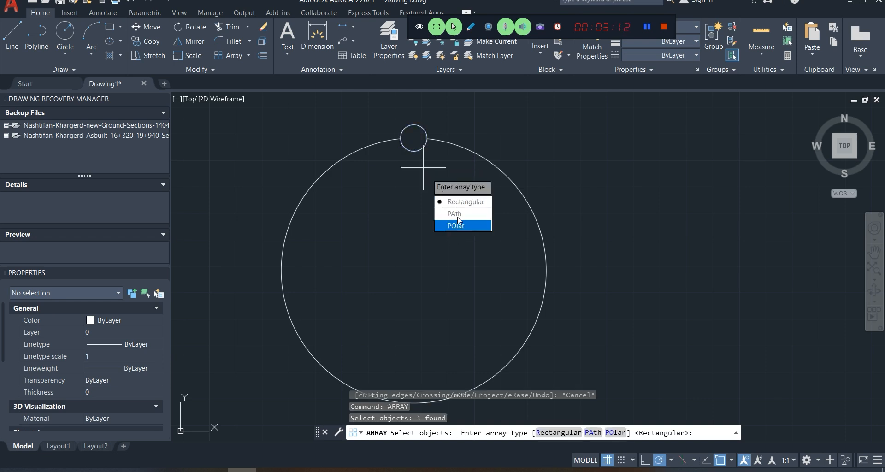
{"action": "left_click", "coordinate": [463, 227]}
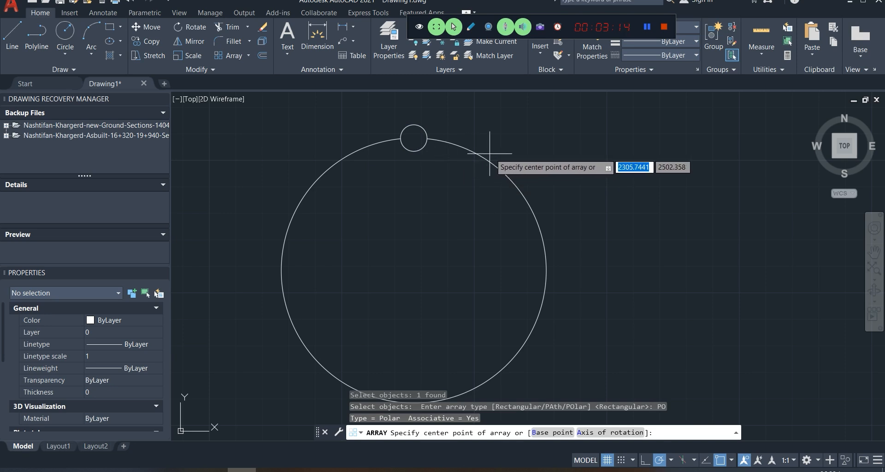
{"action": "left_click", "coordinate": [414, 270]}
{"action": "middle_click_drag", "start_coordinate": [416, 307], "coordinate": [416, 278]}
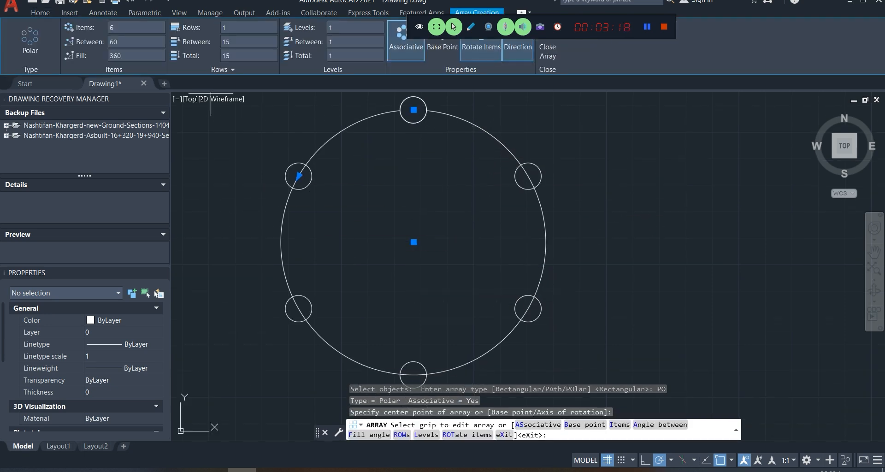
Step: Set the number of items in the polar array to 12 and finish the array
{"action": "left_click", "coordinate": [142, 23]}
{"action": "type", "text": "12"}
{"action": "key", "text": "Return"}
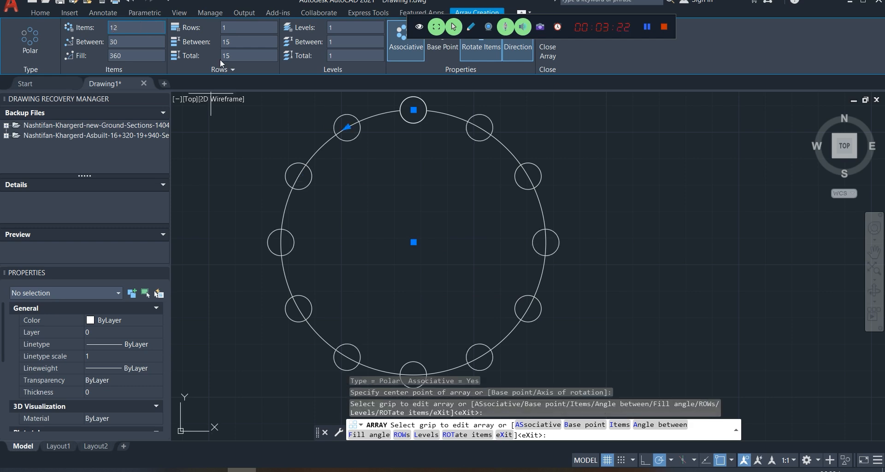
{"action": "key", "text": "Escape"}
Step: Trim the large circle's arcs inside the two small circles on its upper-left side
{"action": "type", "text": "tr"}
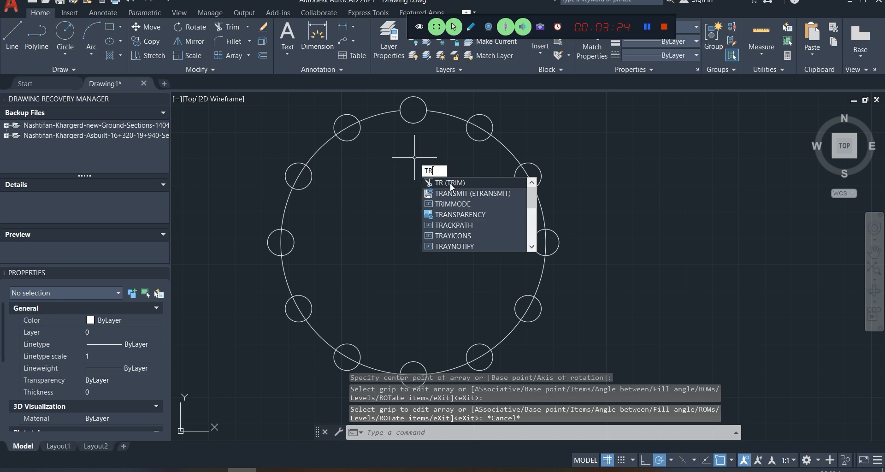
{"action": "key", "text": "Return"}
{"action": "left_click", "coordinate": [347, 127]}
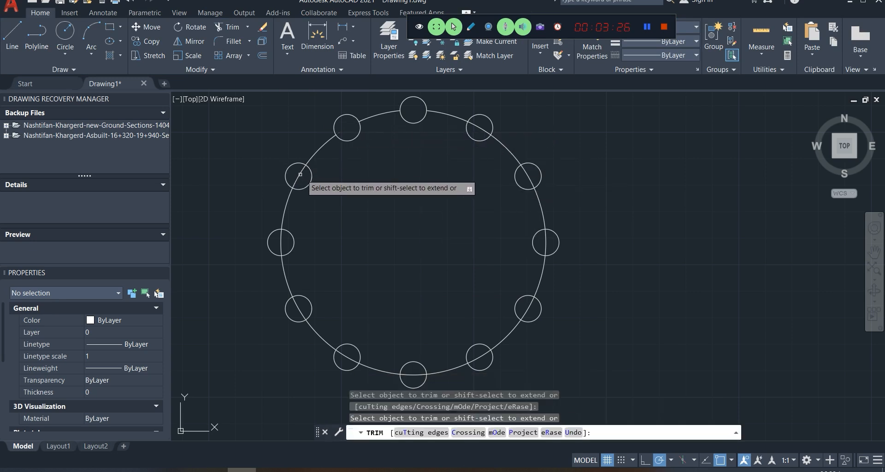
{"action": "left_click_drag", "start_coordinate": [301, 174], "coordinate": [297, 175]}
{"action": "key", "text": "Escape"}
Step: Draw a horizontal line about 130 units long in the free space above the rounded outline
{"action": "scroll", "coordinate": [629, 184], "scroll_direction": "down", "scroll_amount": 2}
{"action": "middle_click_drag", "start_coordinate": [627, 184], "coordinate": [436, 218]}
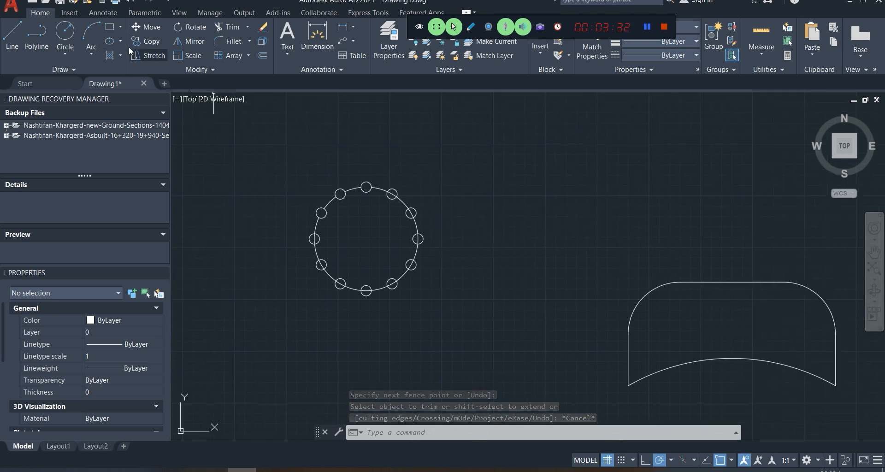
{"action": "type", "text": "LI"}
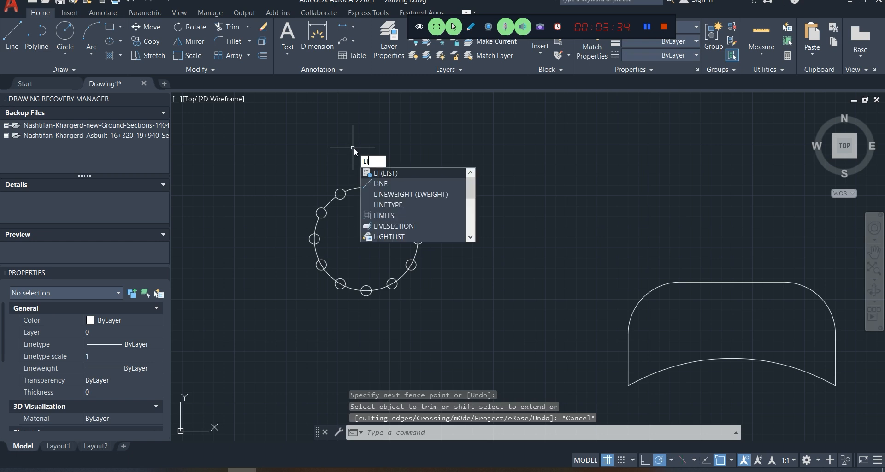
{"action": "left_click", "coordinate": [380, 183]}
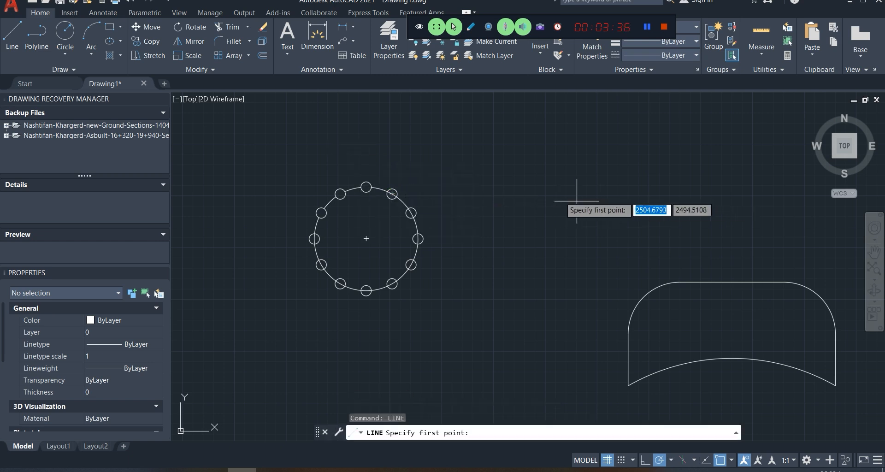
{"action": "left_click", "coordinate": [530, 204]}
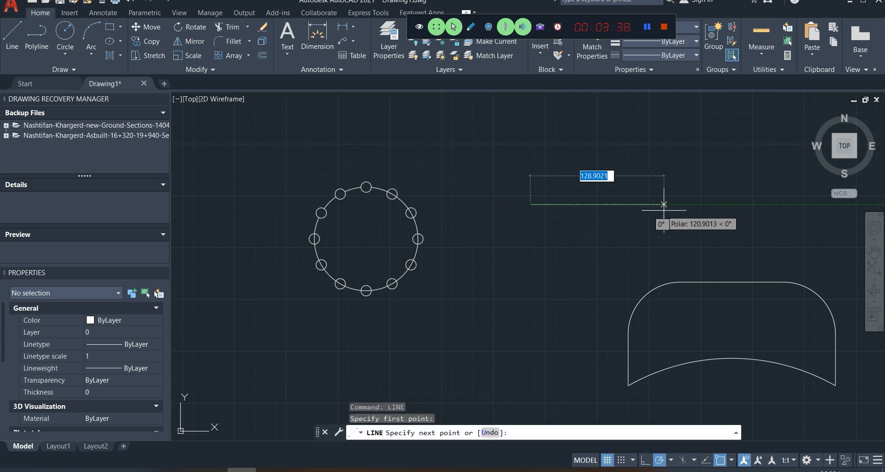
{"action": "left_click", "coordinate": [667, 204]}
{"action": "scroll", "coordinate": [667, 209], "scroll_direction": "up", "scroll_amount": 3}
{"action": "key", "text": "Escape"}
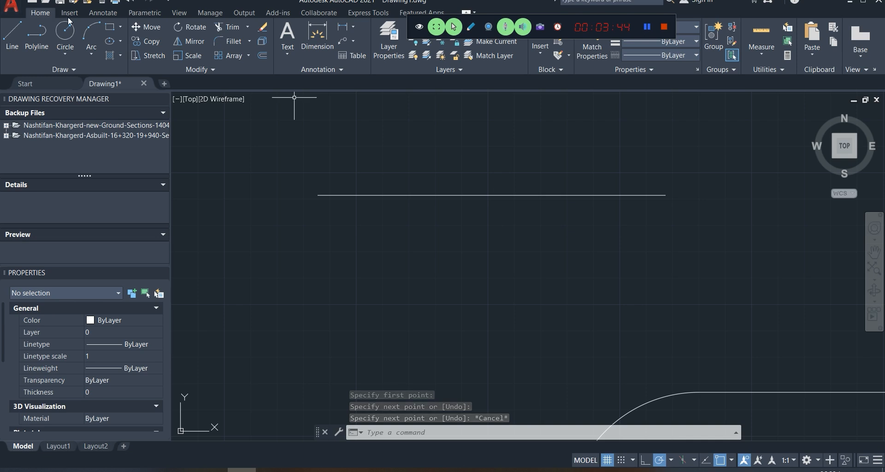
Step: Draw a three-sided polygon centred on the line's left end, inscribed in a circle with a radius of about 7.6
{"action": "left_click", "coordinate": [119, 28]}
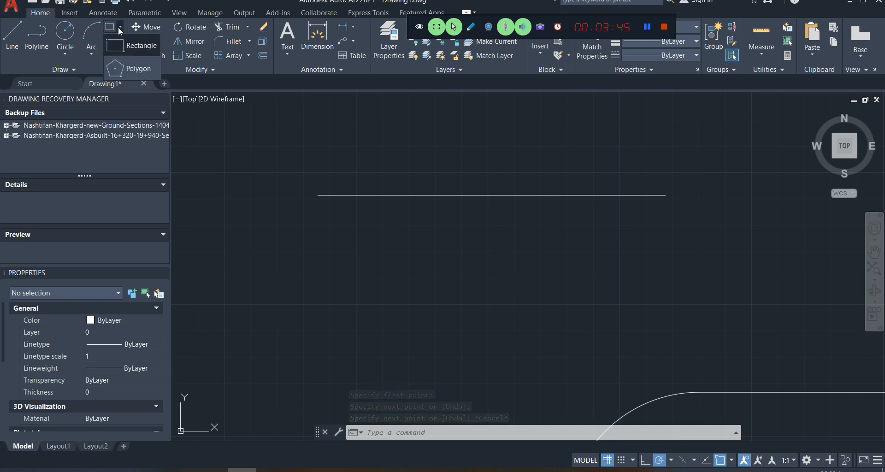
{"action": "left_click", "coordinate": [137, 71]}
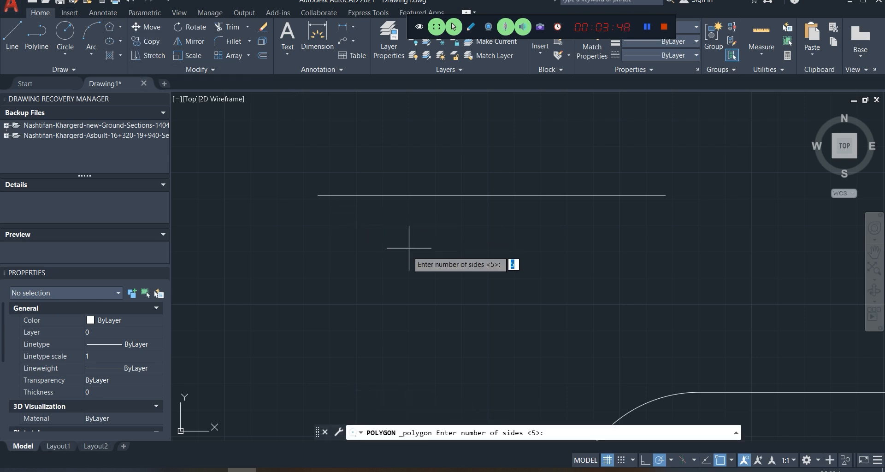
{"action": "type", "text": "3"}
{"action": "key", "text": "Return"}
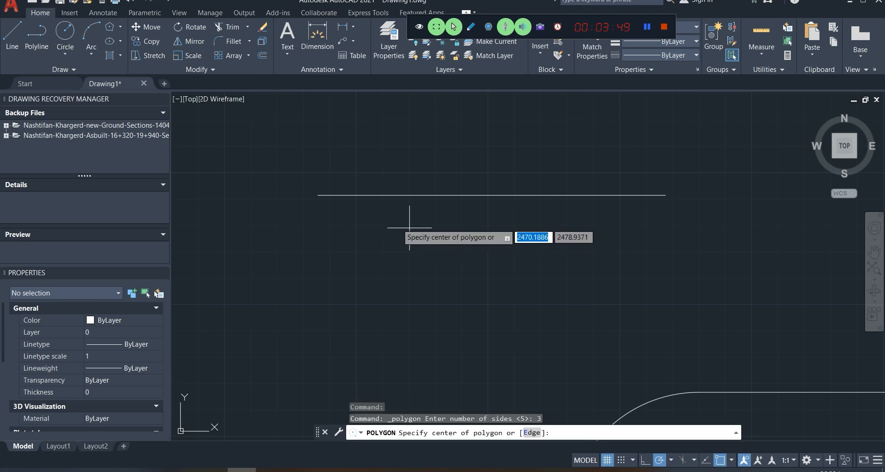
{"action": "left_click", "coordinate": [318, 195]}
{"action": "key", "text": "Down"}
{"action": "key", "text": "Return"}
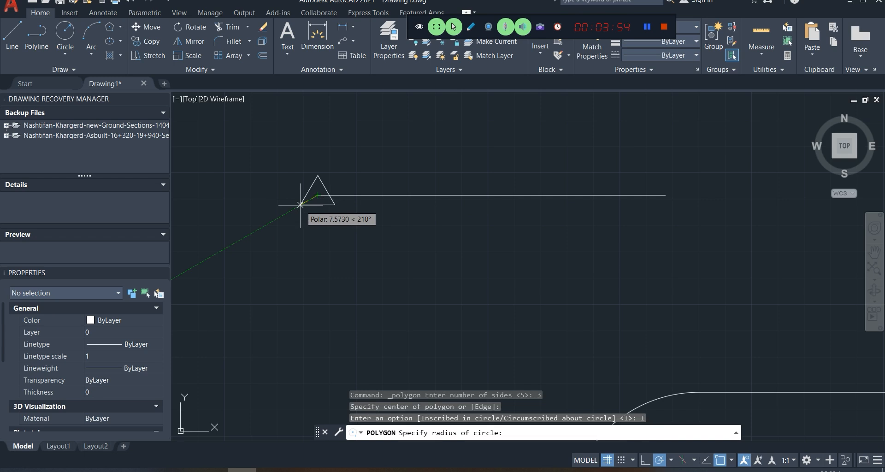
{"action": "left_click", "coordinate": [301, 204]}
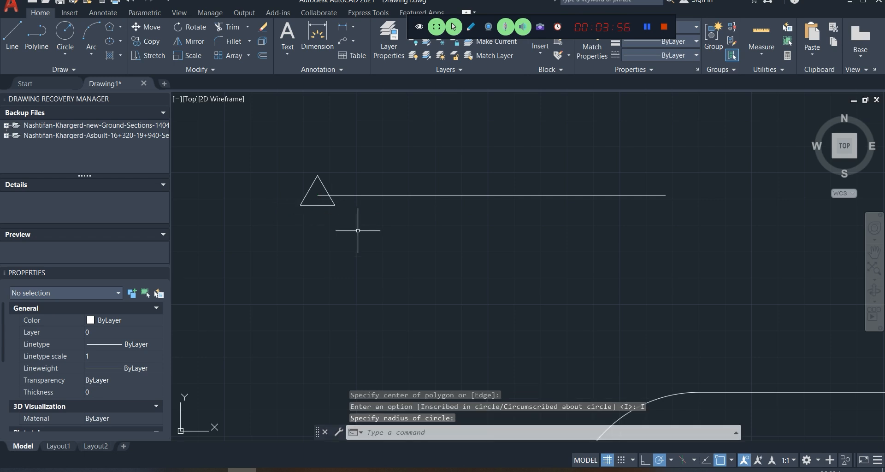
Step: Trim away the part of the horizontal line that lies inside the triangle
{"action": "type", "text": "tr"}
{"action": "key", "text": "Return"}
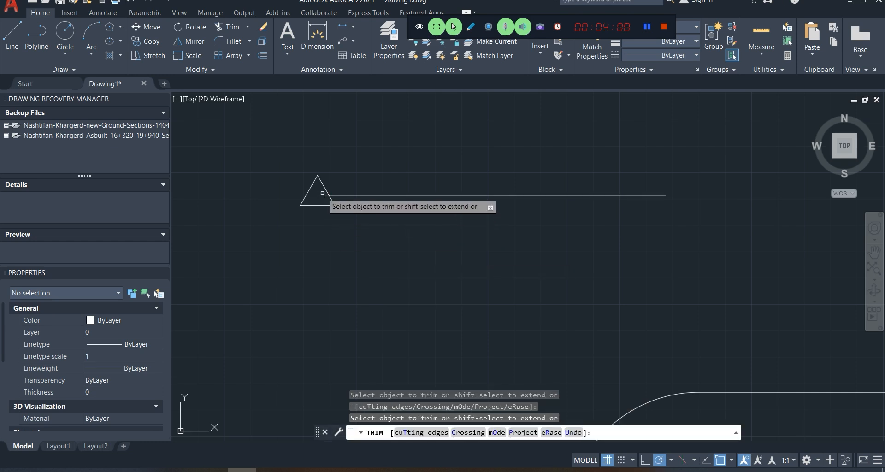
{"action": "key", "text": "Escape"}
Step: Array the triangle along the horizontal line as a path array of six items
{"action": "type", "text": "arr"}
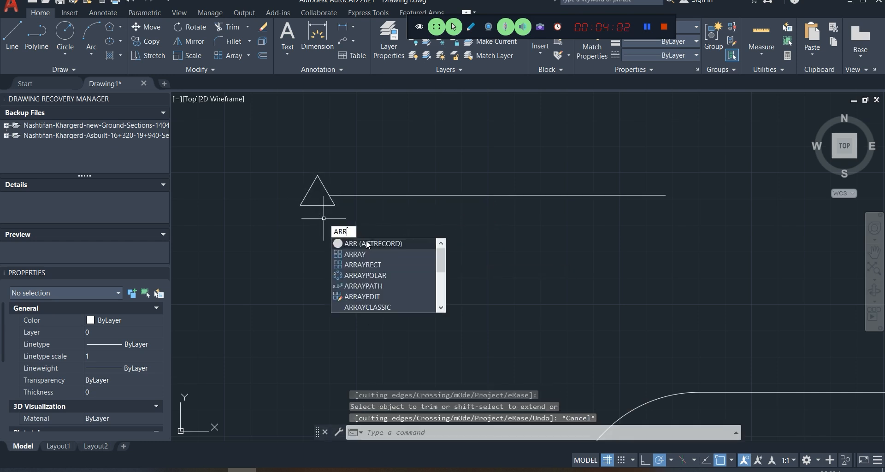
{"action": "key", "text": "Return"}
{"action": "left_click", "coordinate": [312, 183]}
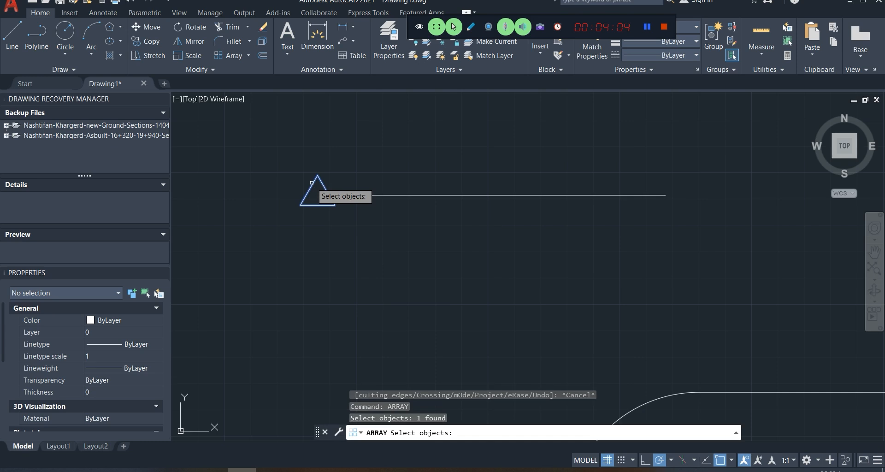
{"action": "key", "text": "Return"}
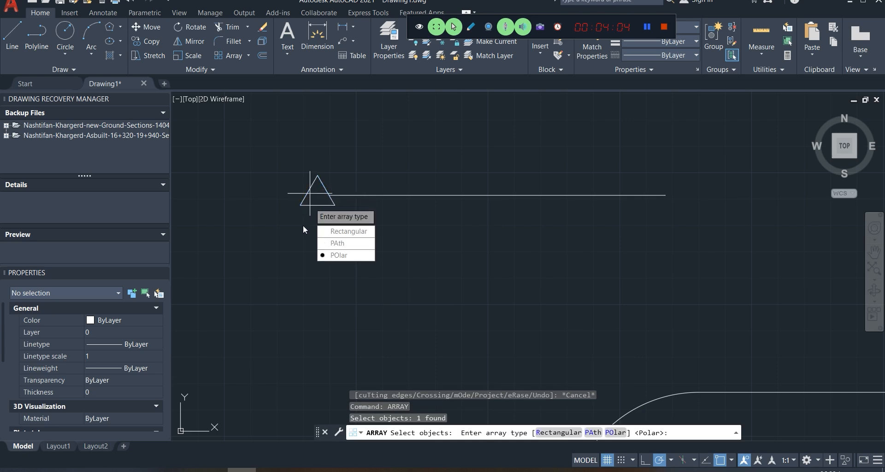
{"action": "left_click", "coordinate": [335, 243]}
{"action": "left_click", "coordinate": [422, 195]}
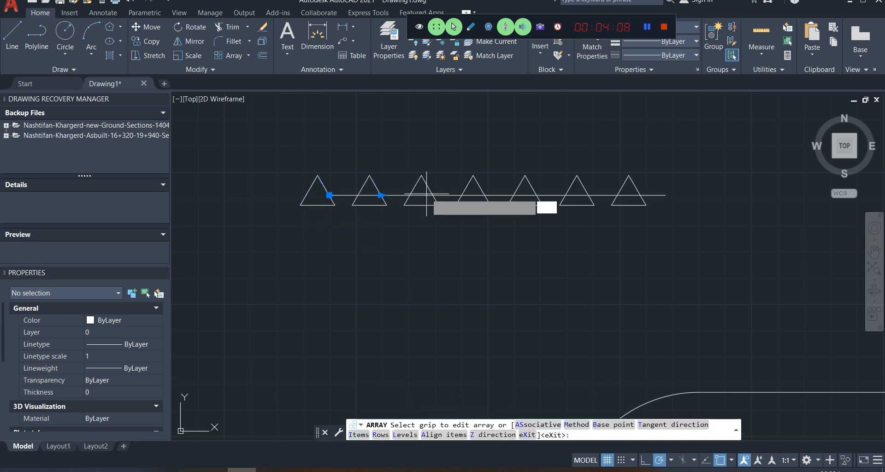
{"action": "key", "text": "Escape"}
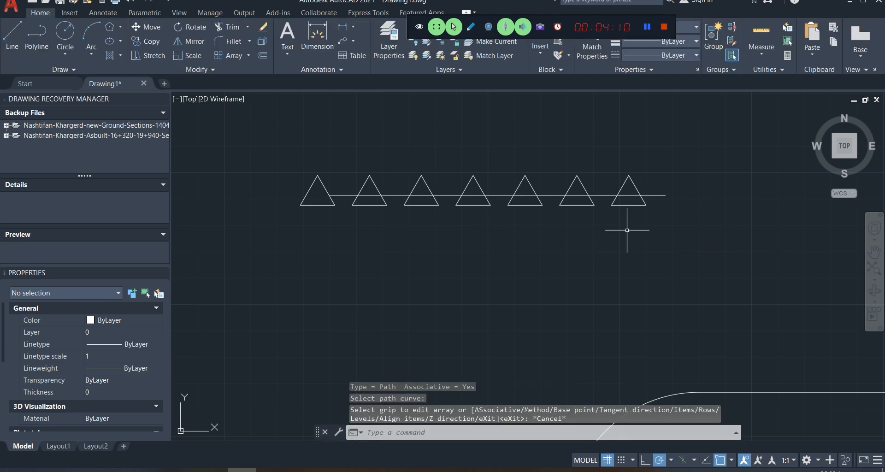
{"action": "left_click", "coordinate": [632, 189]}
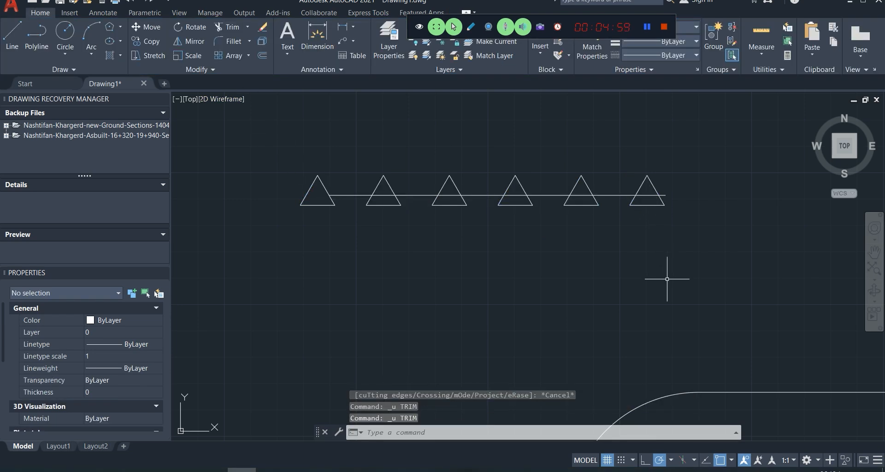
Step: Draw a circle with a radius of about 14 in the free space between the ring of circles and the rounded outline
{"action": "scroll", "coordinate": [667, 279], "scroll_direction": "down", "scroll_amount": 4}
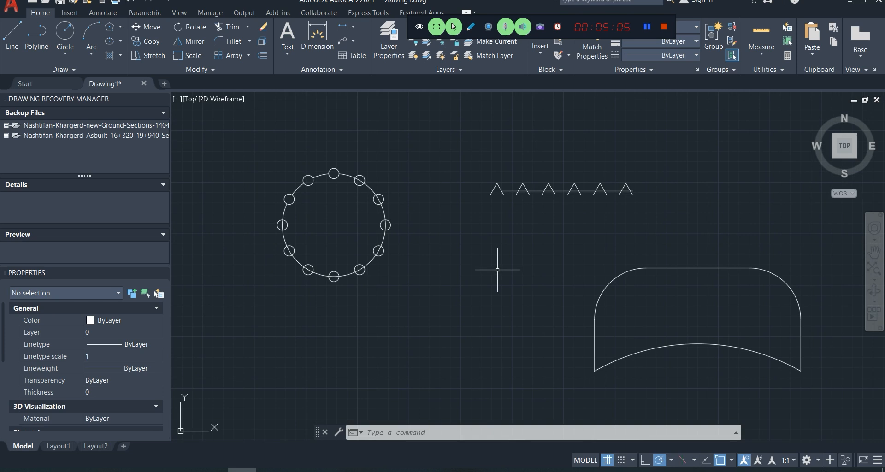
{"action": "type", "text": "circle"}
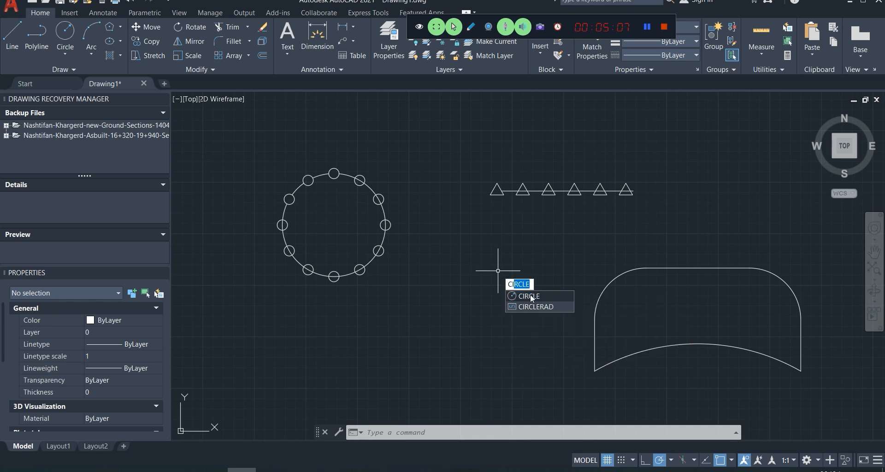
{"action": "key", "text": "Return"}
{"action": "scroll", "coordinate": [461, 248], "scroll_direction": "up", "scroll_amount": 3}
{"action": "left_click", "coordinate": [461, 246]}
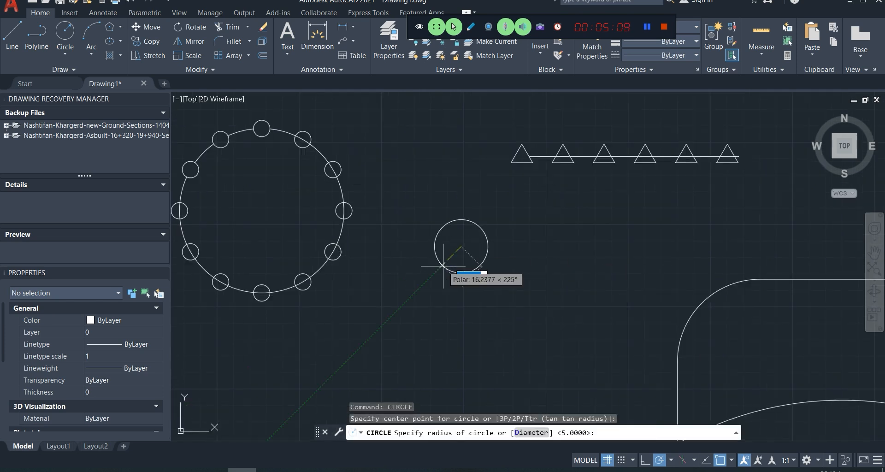
{"action": "left_click", "coordinate": [447, 263]}
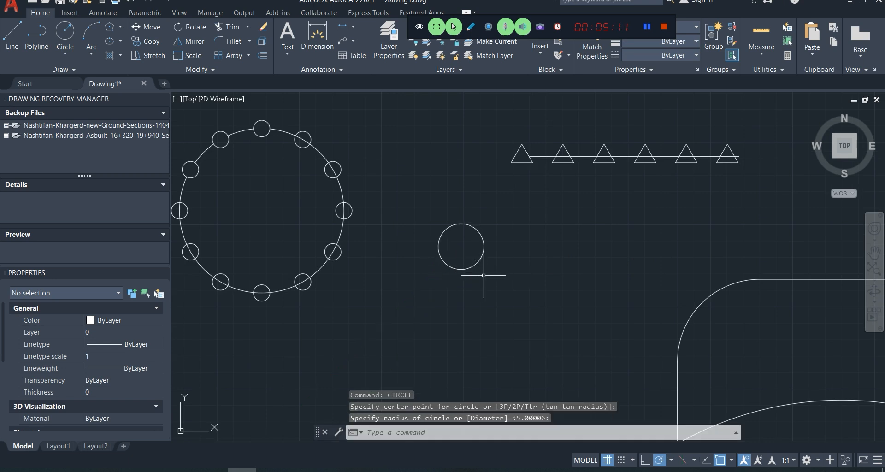
Step: Create a rectangular array from the single circle between the ring of circles and the rounded outline
{"action": "type", "text": "ARR"}
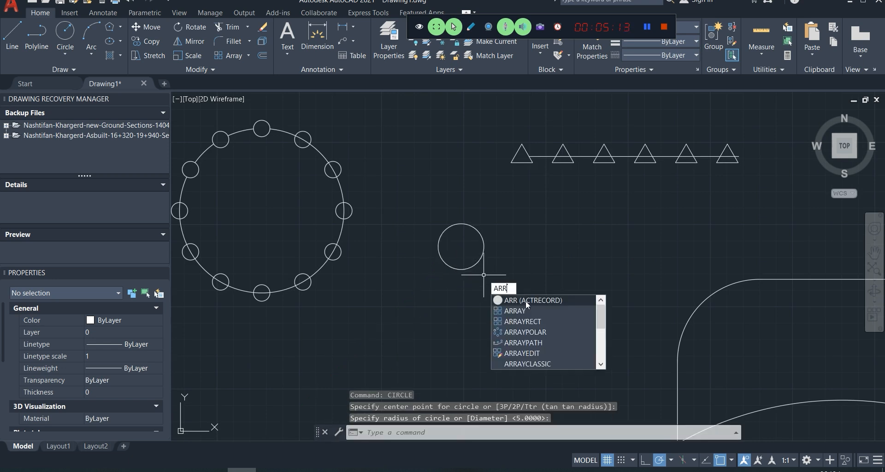
{"action": "left_click", "coordinate": [529, 312]}
{"action": "left_click", "coordinate": [464, 225]}
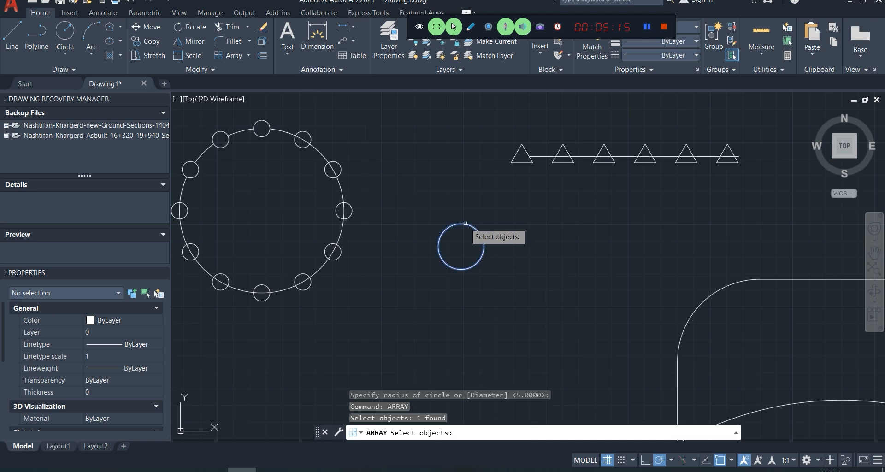
{"action": "key", "text": "Return"}
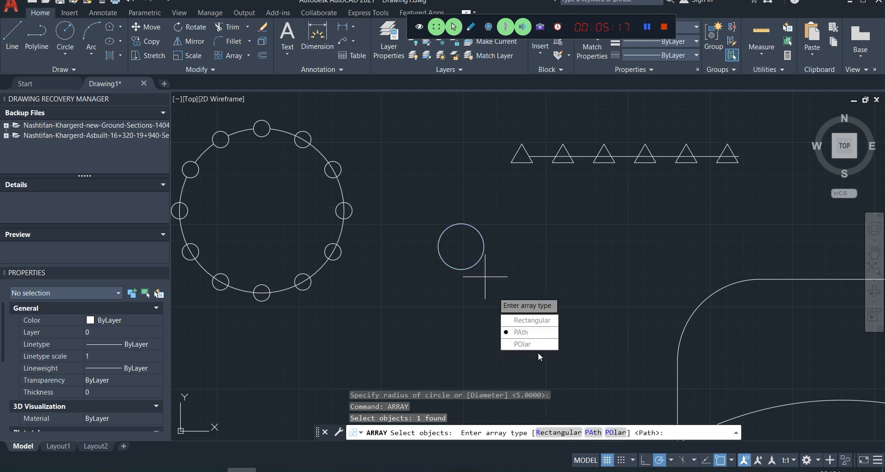
{"action": "left_click", "coordinate": [530, 320]}
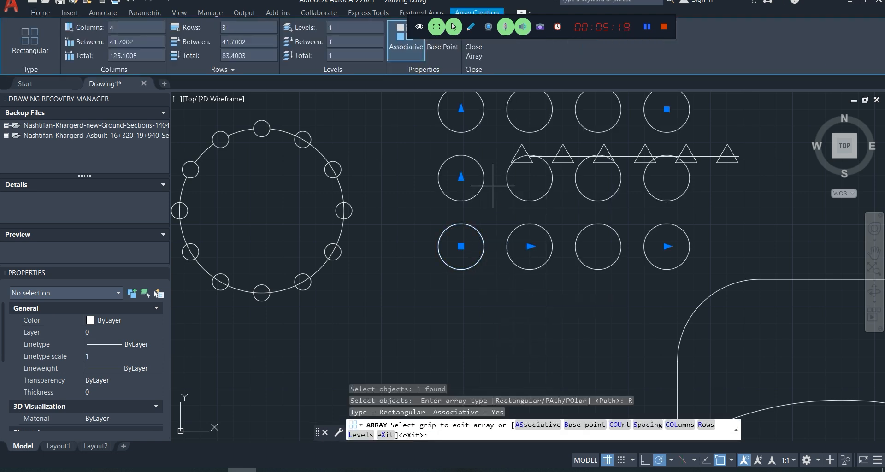
Step: Set the rectangular circle array to 10 columns and 2 rows
{"action": "middle_click_drag", "start_coordinate": [486, 179], "coordinate": [479, 255]}
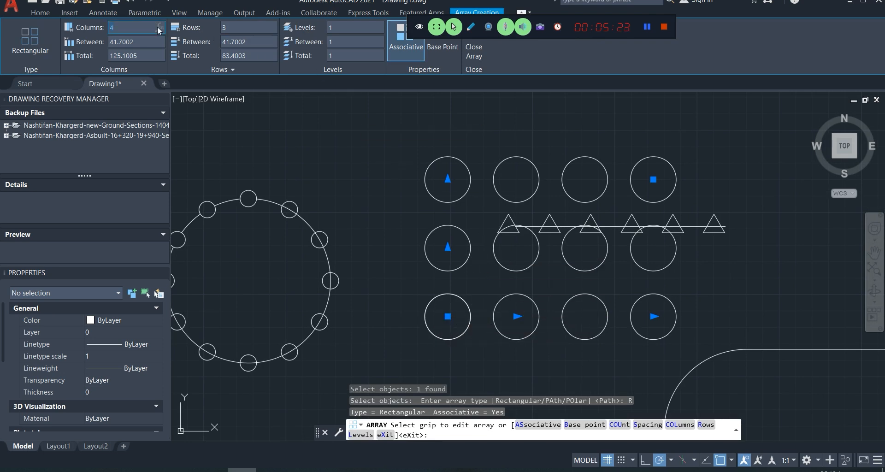
{"action": "type", "text": "10"}
{"action": "key", "text": "Return"}
{"action": "middle_click_drag", "start_coordinate": [537, 249], "coordinate": [355, 241]}
{"action": "left_click", "coordinate": [231, 27]}
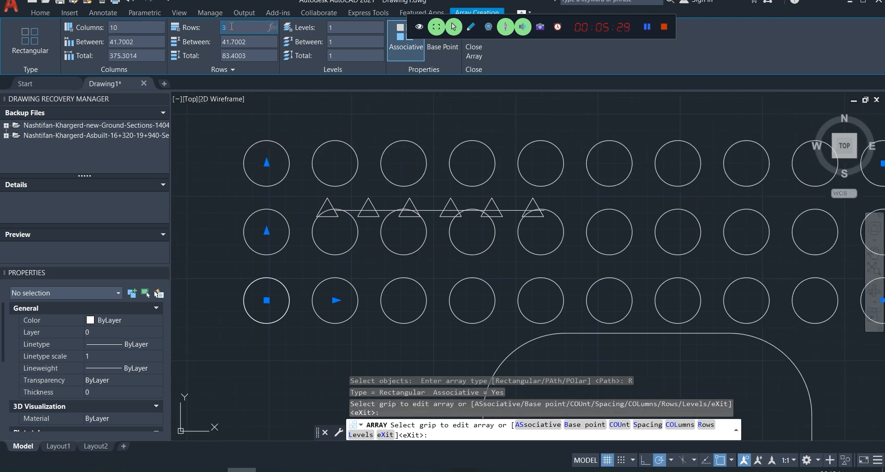
{"action": "type", "text": "2"}
{"action": "key", "text": "Return"}
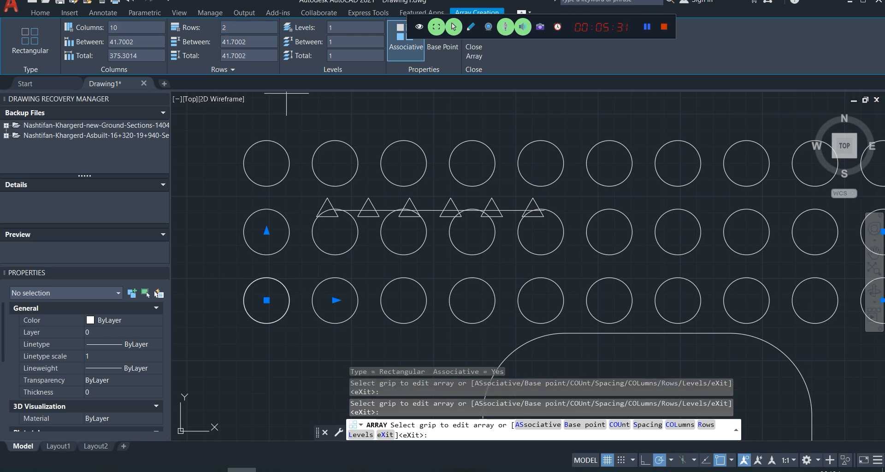
{"action": "key", "text": "Escape"}
{"action": "scroll", "coordinate": [448, 250], "scroll_direction": "down", "scroll_amount": 4}
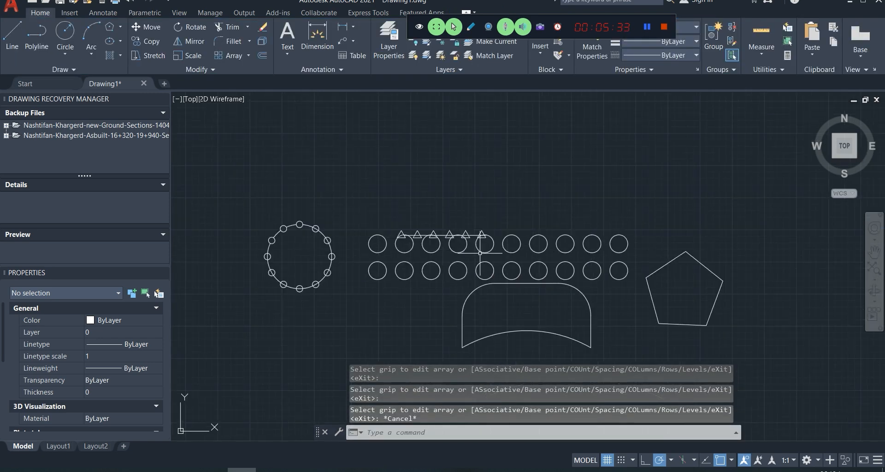
Step: Explode the rectangular circle array into individual circles and check that one circle can be selected alone
{"action": "left_click", "coordinate": [508, 250]}
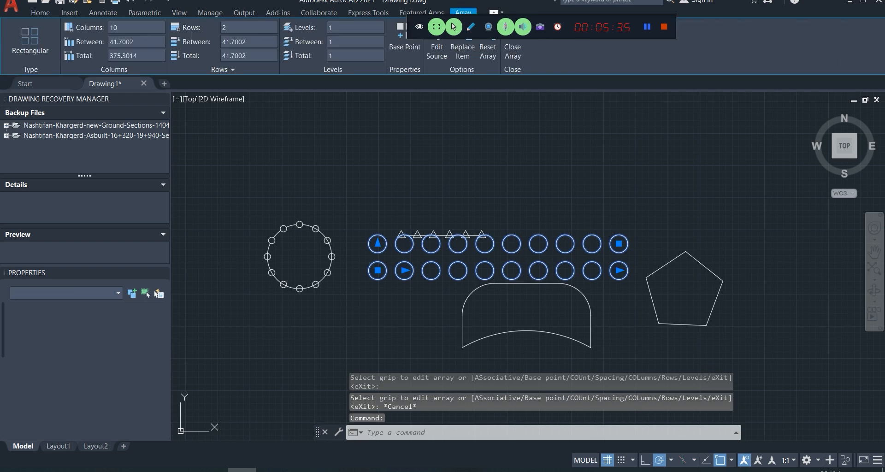
{"action": "key", "text": "Escape"}
{"action": "scroll", "coordinate": [600, 244], "scroll_direction": "up", "scroll_amount": 2}
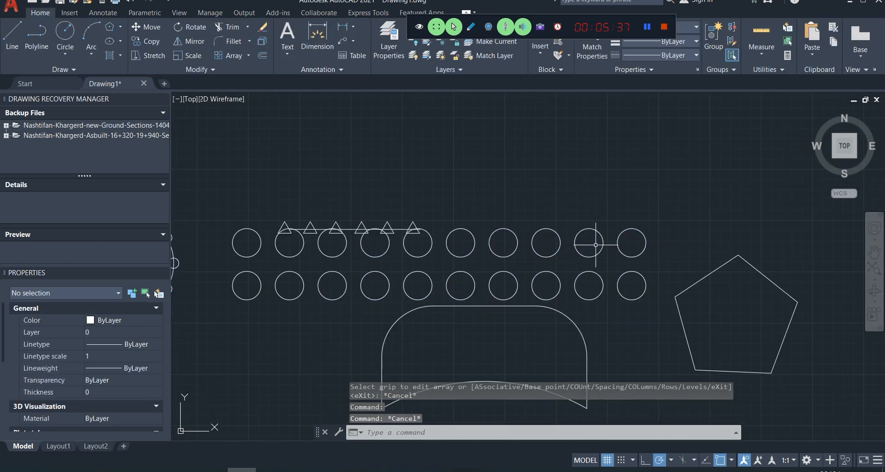
{"action": "type", "text": "E"}
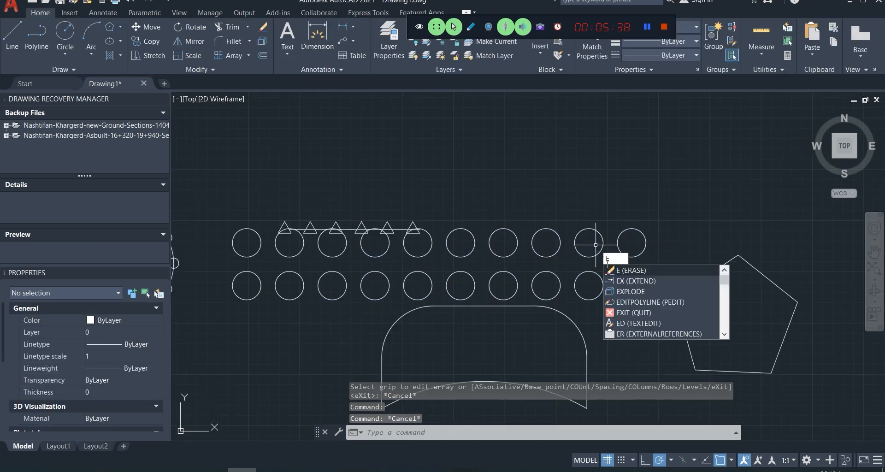
{"action": "left_click", "coordinate": [630, 290]}
{"action": "left_click", "coordinate": [625, 259]}
{"action": "left_click", "coordinate": [630, 253]}
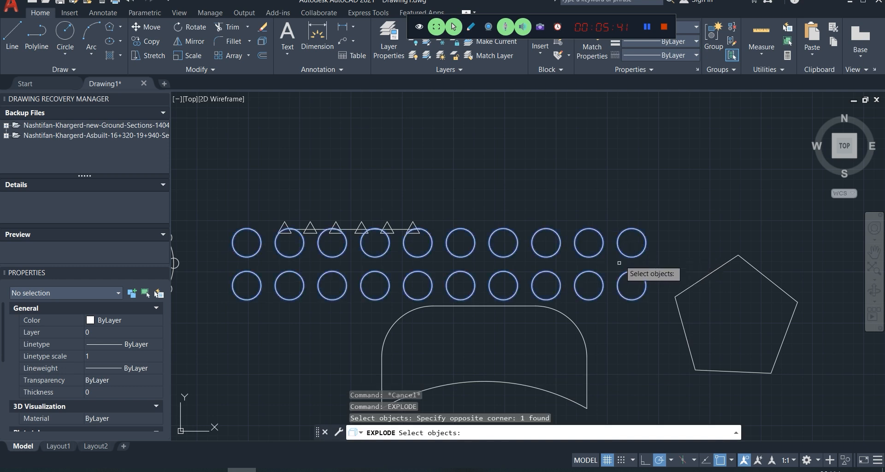
{"action": "key", "text": "Return"}
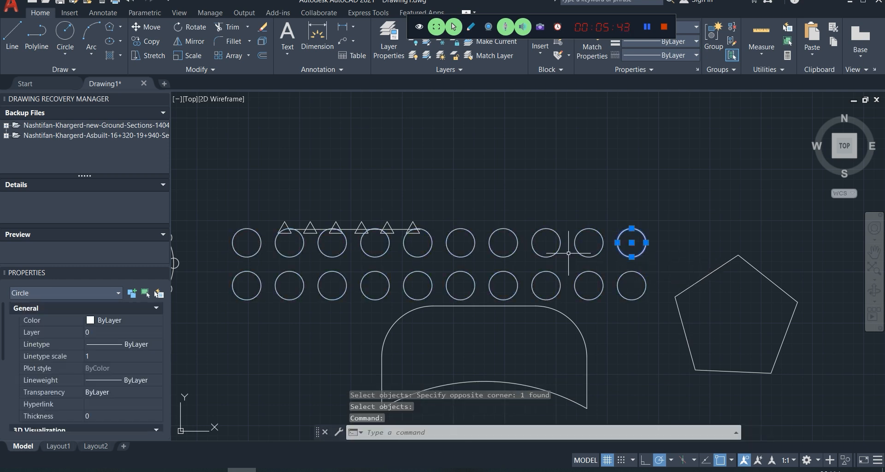
{"action": "left_click", "coordinate": [599, 252]}
{"action": "key", "text": "Escape"}
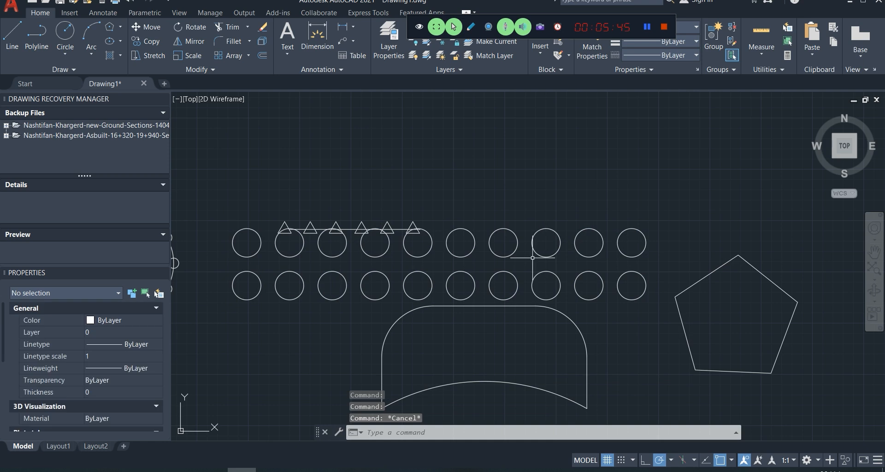
Step: Hatch the seventh and ninth circles of the upper row and the eighth of the lower row with the ANGLE pattern
{"action": "middle_click_drag", "start_coordinate": [485, 258], "coordinate": [525, 268]}
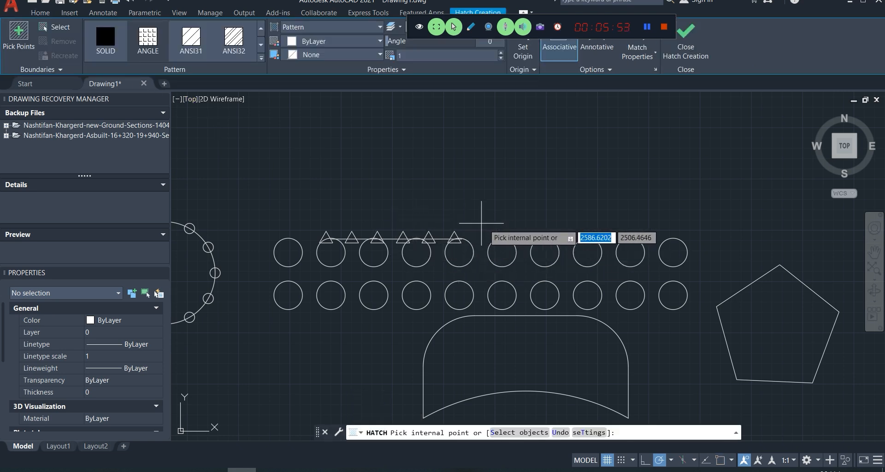
{"action": "key", "text": "Escape"}
{"action": "type", "text": "h"}
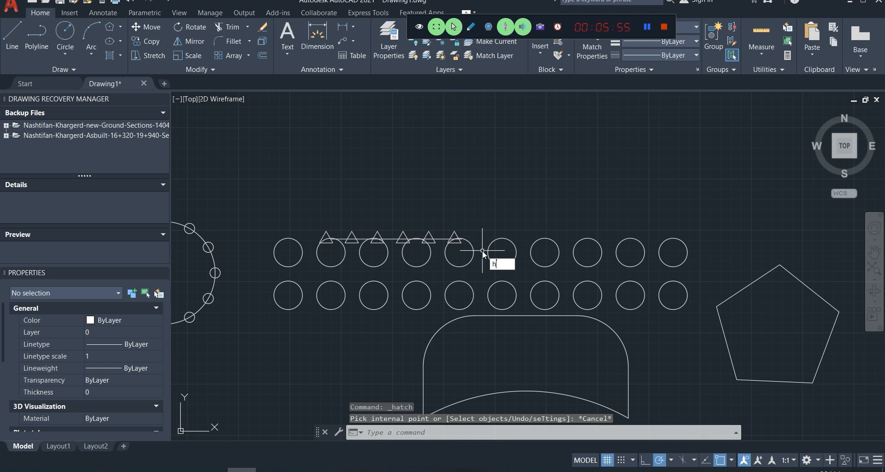
{"action": "type", "text": "at"}
{"action": "left_click", "coordinate": [513, 275]}
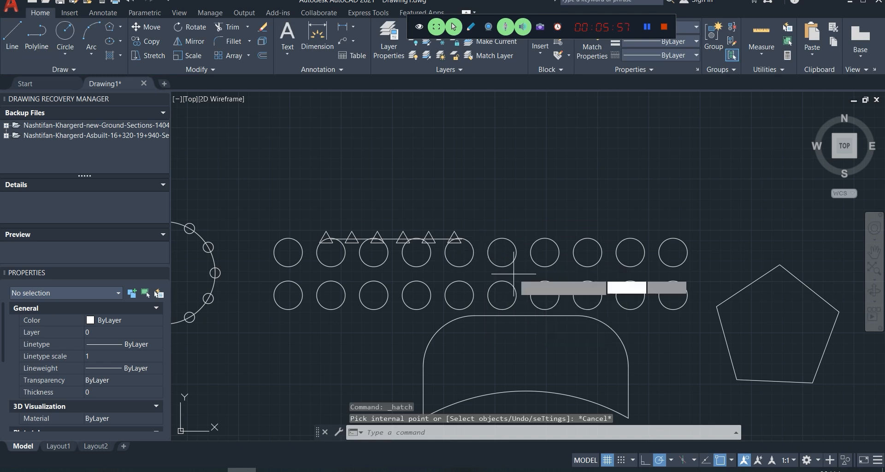
{"action": "left_click", "coordinate": [546, 252]}
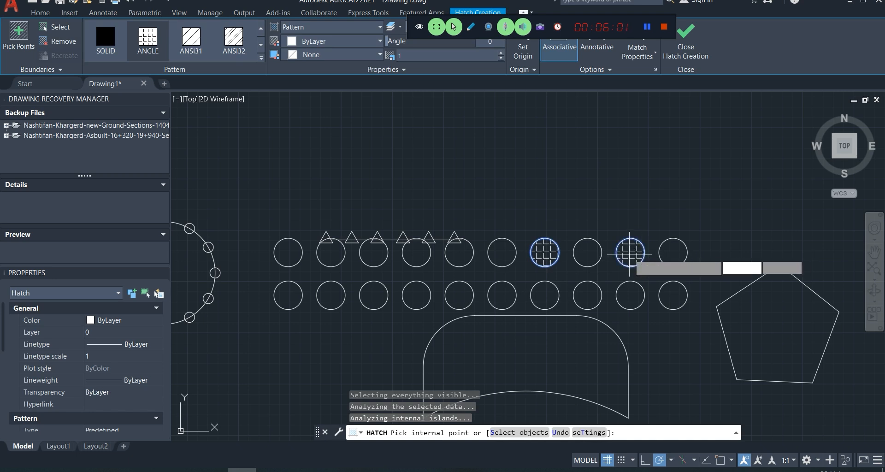
{"action": "left_click", "coordinate": [587, 295]}
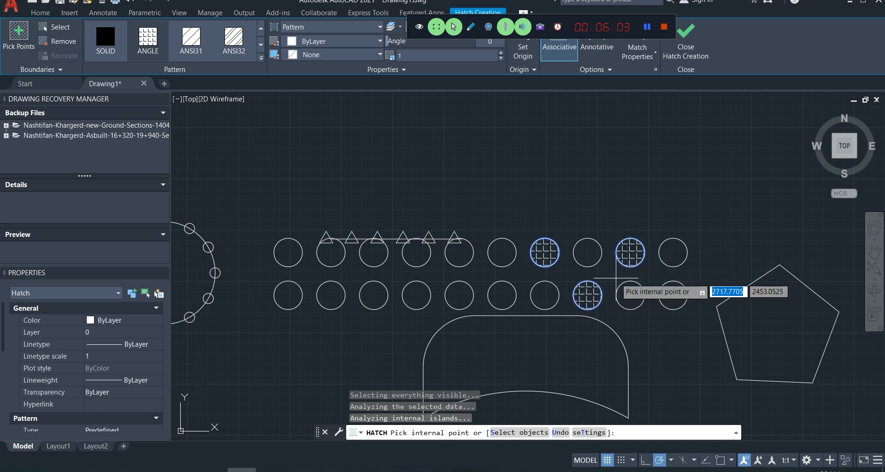
{"action": "key", "text": "Return"}
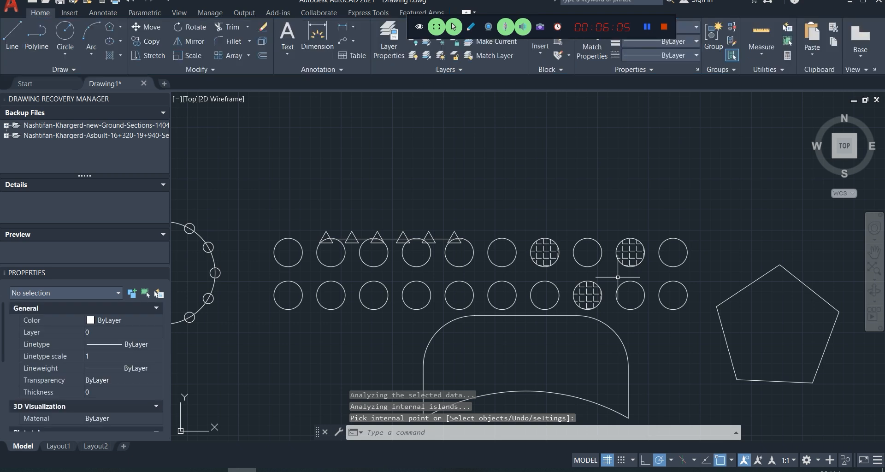
Step: Change the hatch in the three circles to the ANSI31 pattern with a scale of 3
{"action": "left_click", "coordinate": [542, 251]}
{"action": "left_click", "coordinate": [204, 33]}
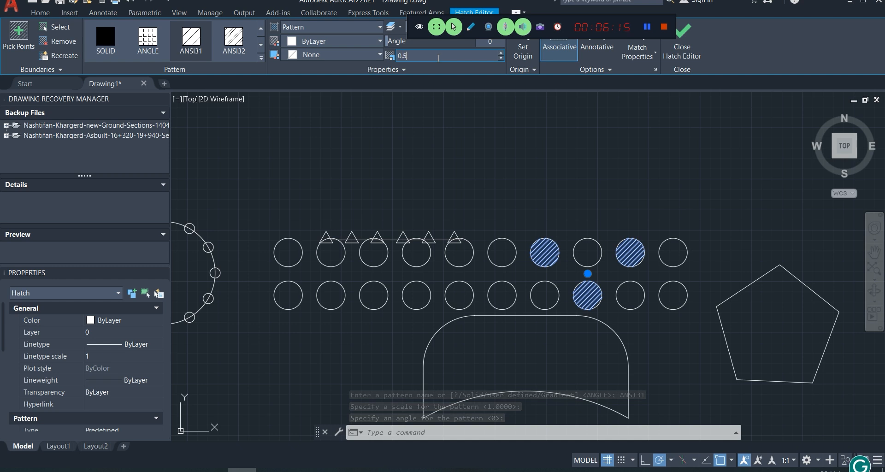
{"action": "key", "text": "Return"}
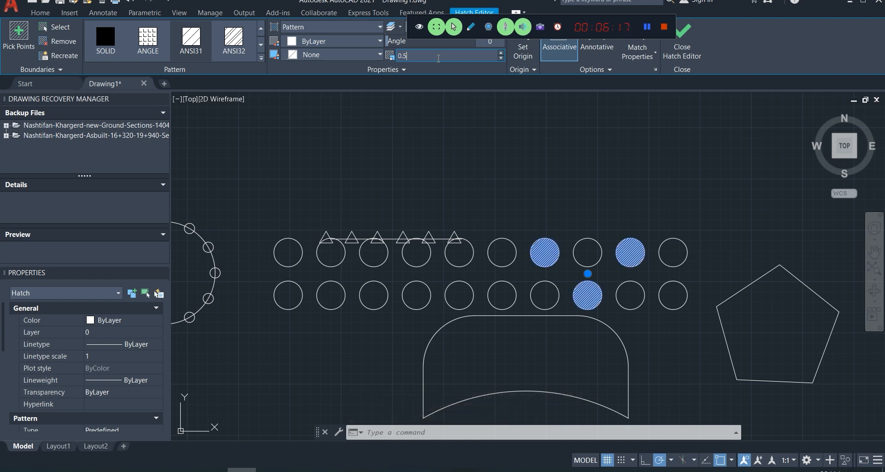
{"action": "type", "text": "1"}
{"action": "key", "text": "Return"}
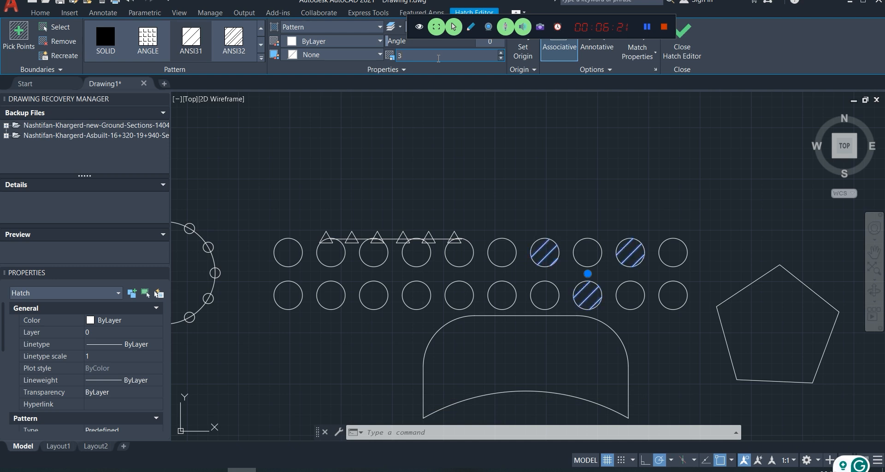
{"action": "key", "text": "Escape"}
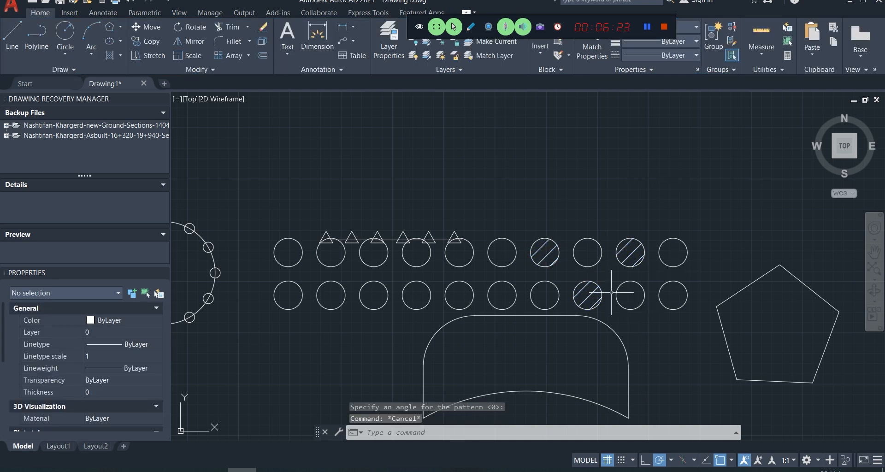
{"action": "left_click", "coordinate": [626, 255]}
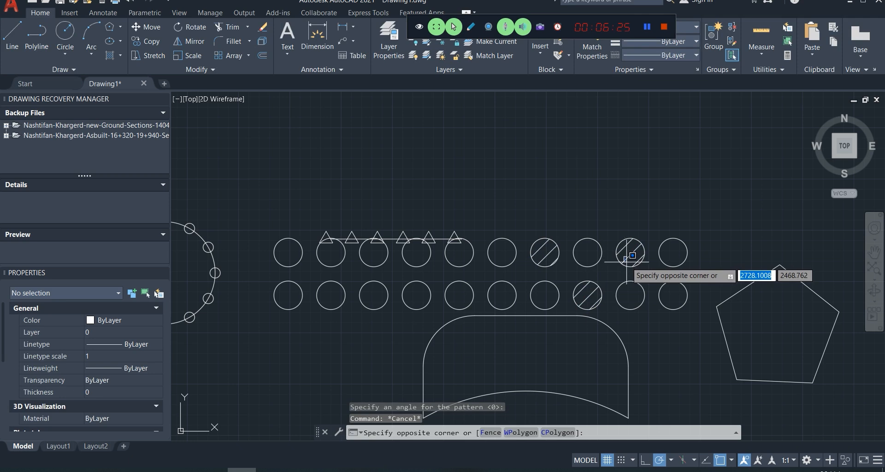
{"action": "left_click", "coordinate": [629, 261]}
{"action": "left_click", "coordinate": [632, 256]}
{"action": "left_click", "coordinate": [631, 255]}
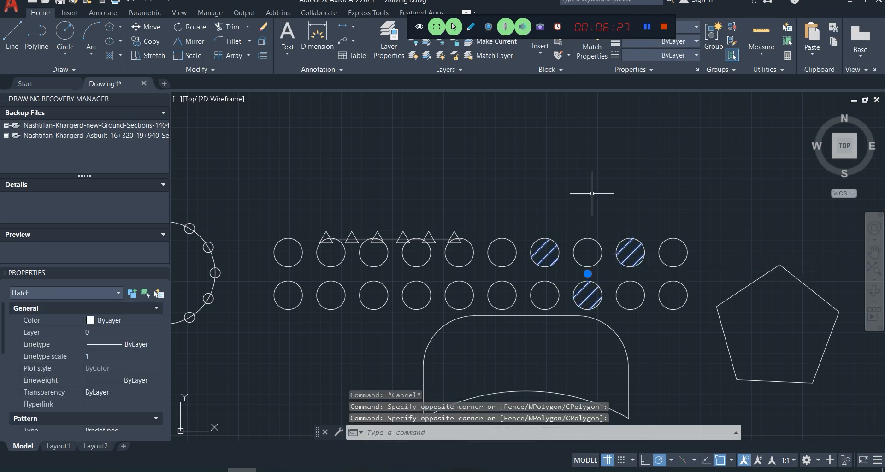
{"action": "key", "text": "Escape"}
Step: Start a new hatch filling the eighth circle of the upper row and the seventh and ninth circles of the lower row
{"action": "type", "text": "HATCH"}
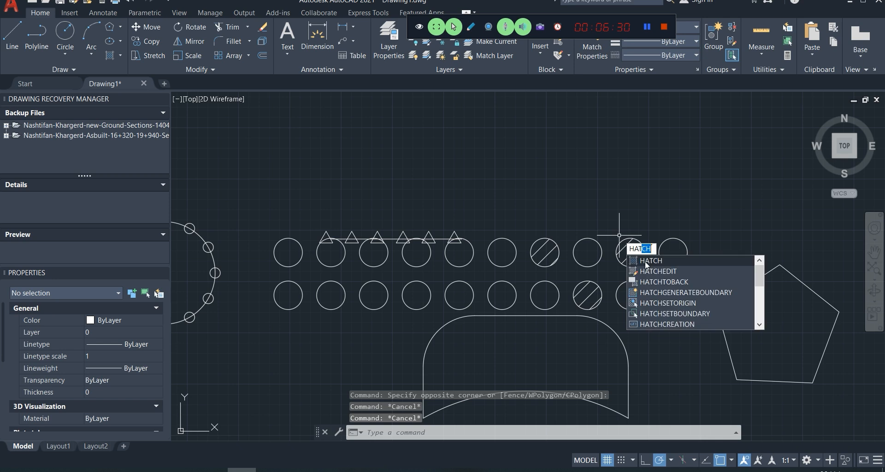
{"action": "left_click", "coordinate": [650, 261]}
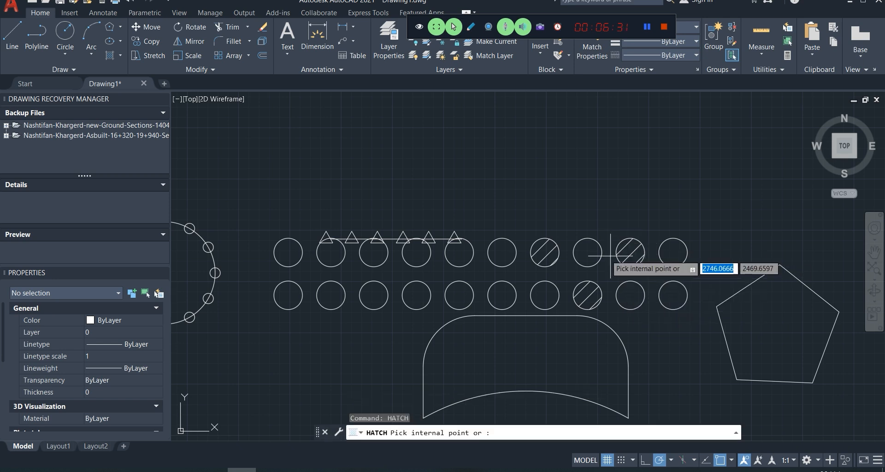
{"action": "left_click", "coordinate": [587, 253]}
{"action": "left_click", "coordinate": [630, 295]}
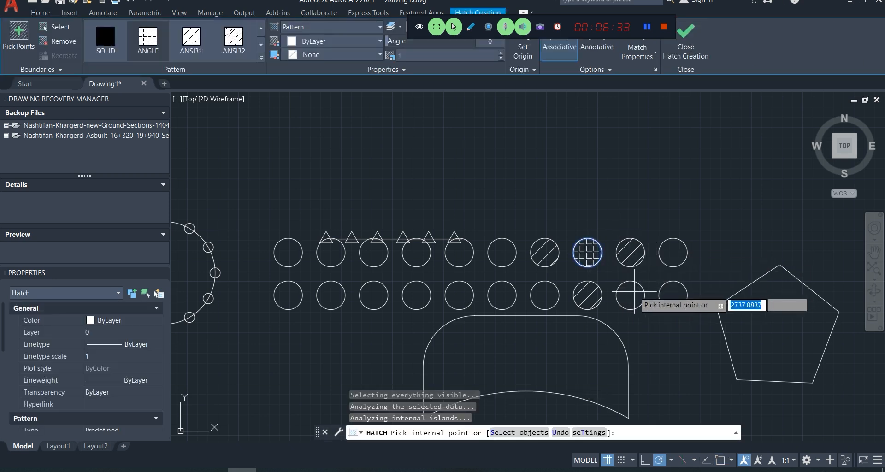
{"action": "left_click", "coordinate": [553, 295]}
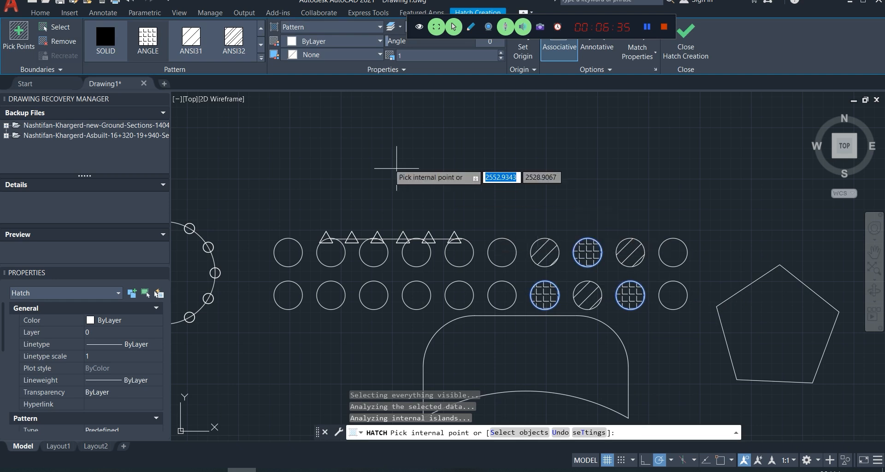
Step: Set the new hatch to the ANSI31 pattern with an angle of 90 and finish it
{"action": "left_click", "coordinate": [233, 44]}
{"action": "left_click", "coordinate": [198, 50]}
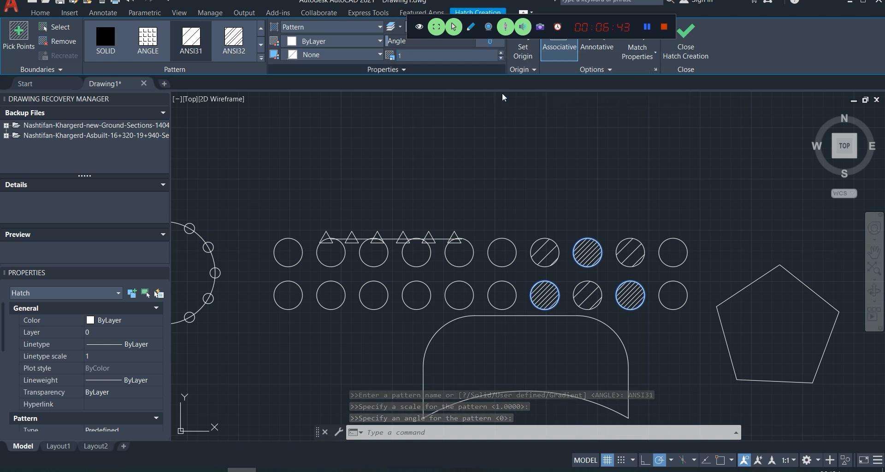
{"action": "type", "text": "90"}
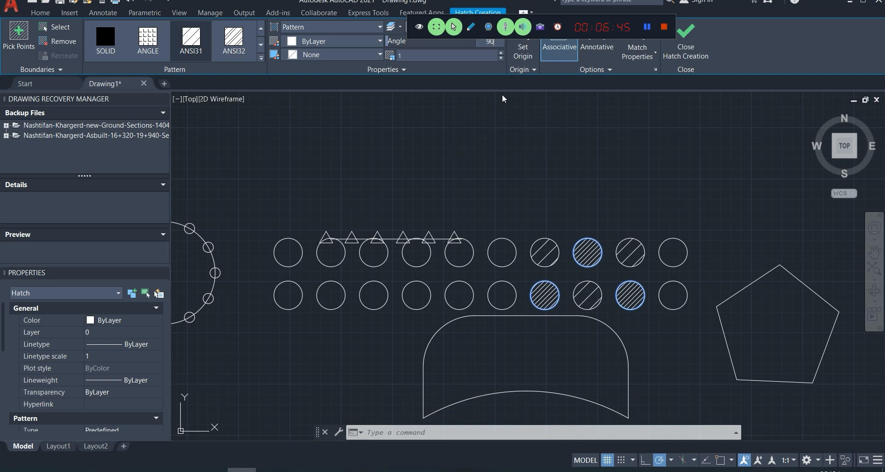
{"action": "key", "text": "Return"}
{"action": "key", "text": "Escape"}
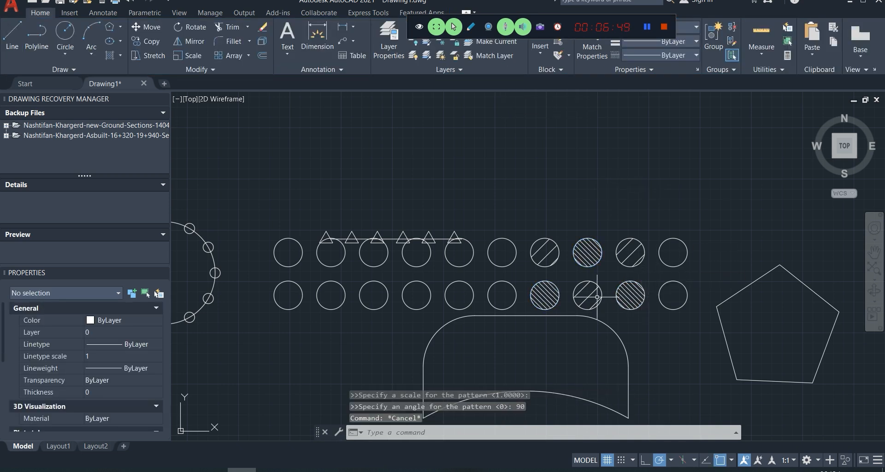
Step: Change the colour of the dense hatch in the three alternating circles to red 237,31,36
{"action": "left_click", "coordinate": [585, 254]}
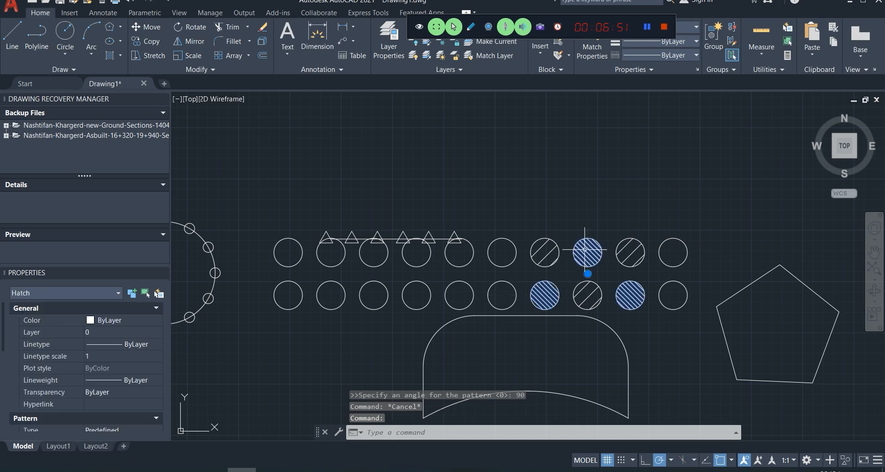
{"action": "left_click_drag", "start_coordinate": [588, 27], "coordinate": [746, 106]}
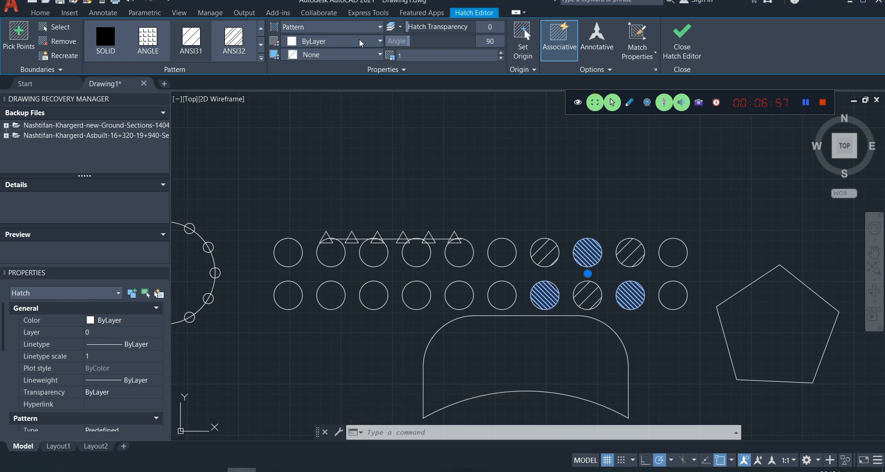
{"action": "left_click", "coordinate": [378, 42]}
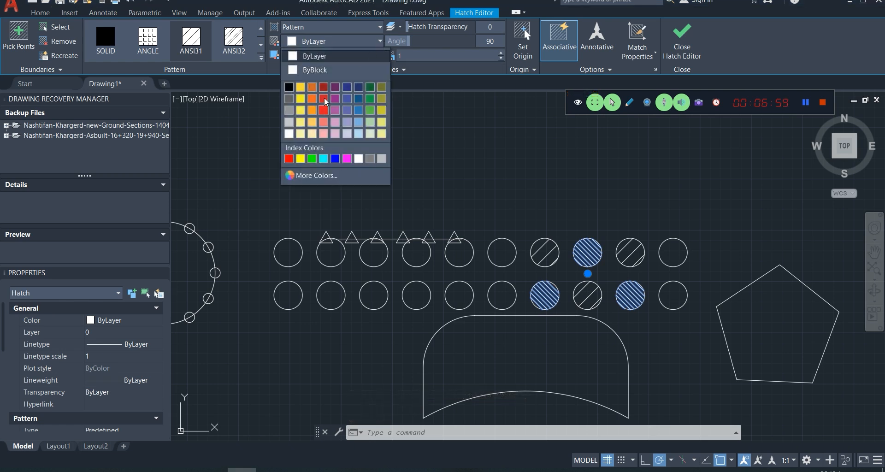
{"action": "left_click", "coordinate": [324, 110]}
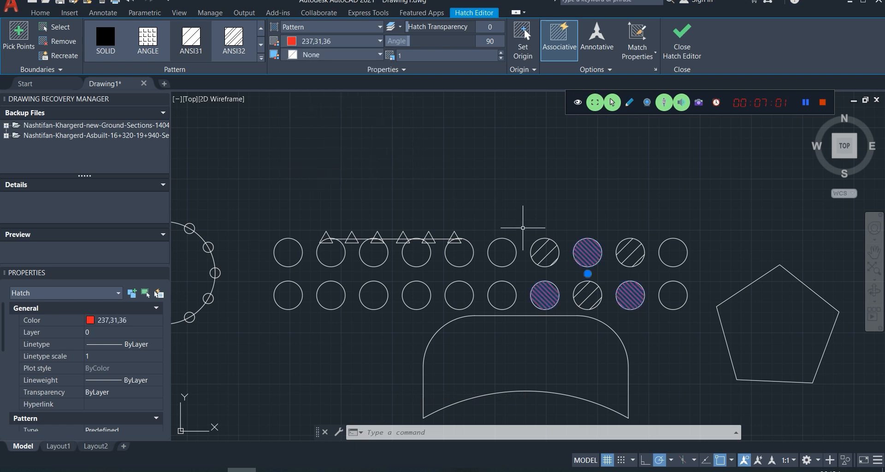
{"action": "key", "text": "Escape"}
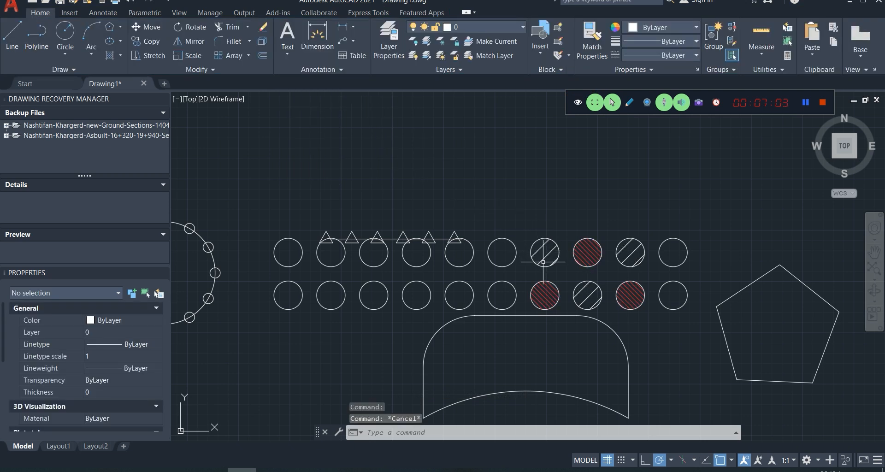
Step: Draw two crossing diagonal lines in the empty area below the polar array
{"action": "mouse_move", "coordinate": [542, 264]}
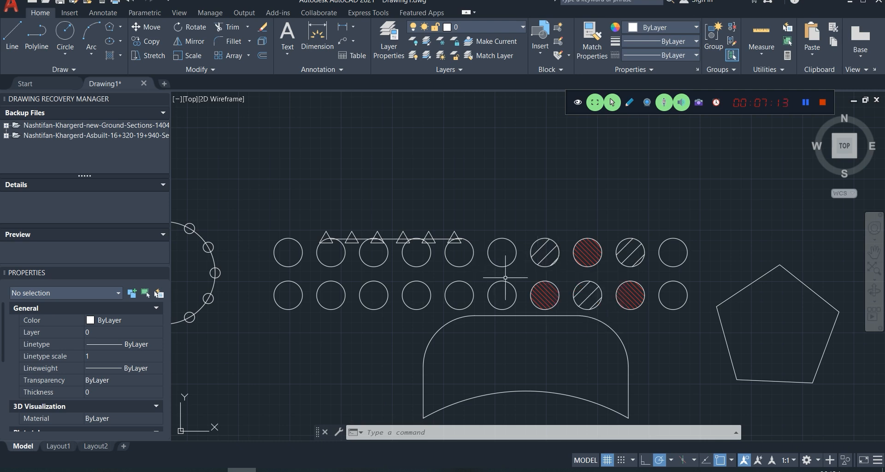
{"action": "scroll", "coordinate": [566, 139], "scroll_direction": "down", "scroll_amount": 3}
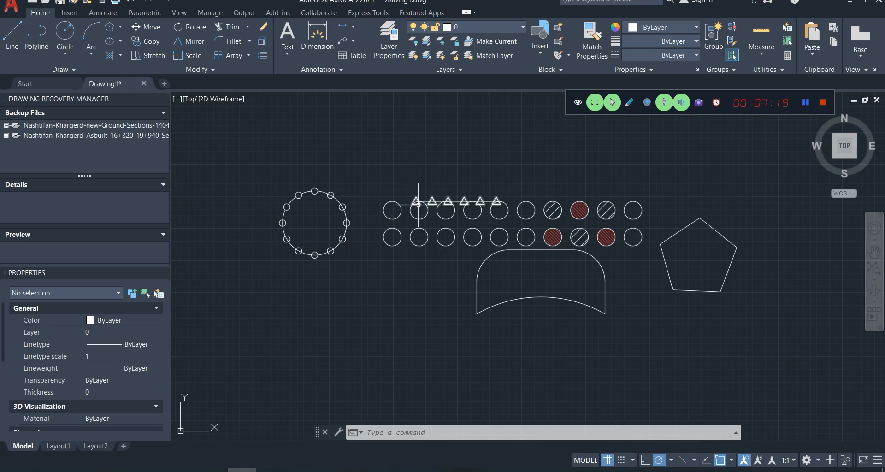
{"action": "middle_click_drag", "start_coordinate": [385, 288], "coordinate": [384, 285]}
{"action": "type", "text": "Line"}
{"action": "key", "text": "Return"}
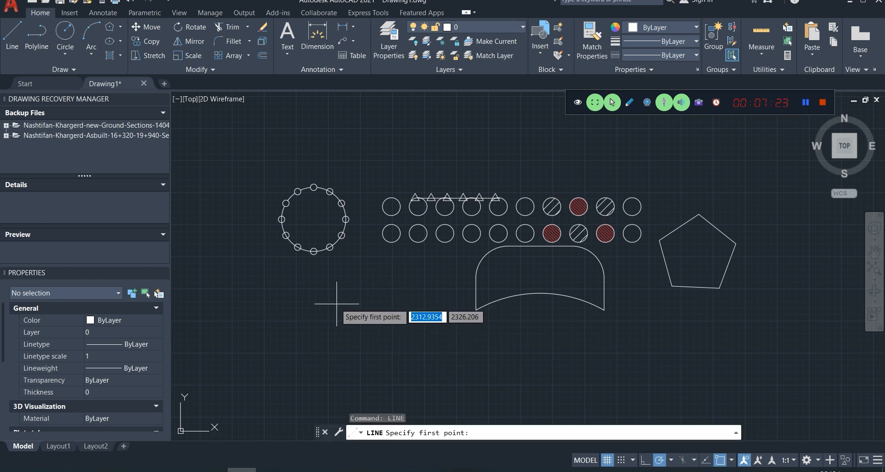
{"action": "left_click", "coordinate": [314, 290]}
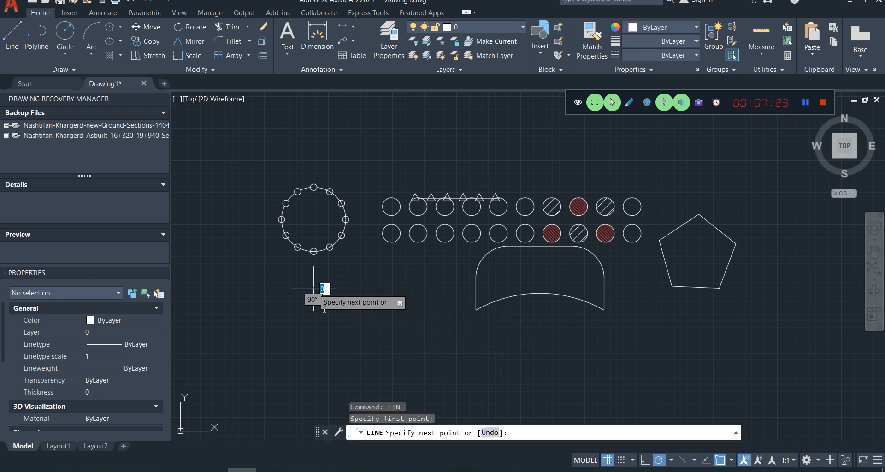
{"action": "left_click", "coordinate": [369, 344]}
{"action": "key", "text": "Return"}
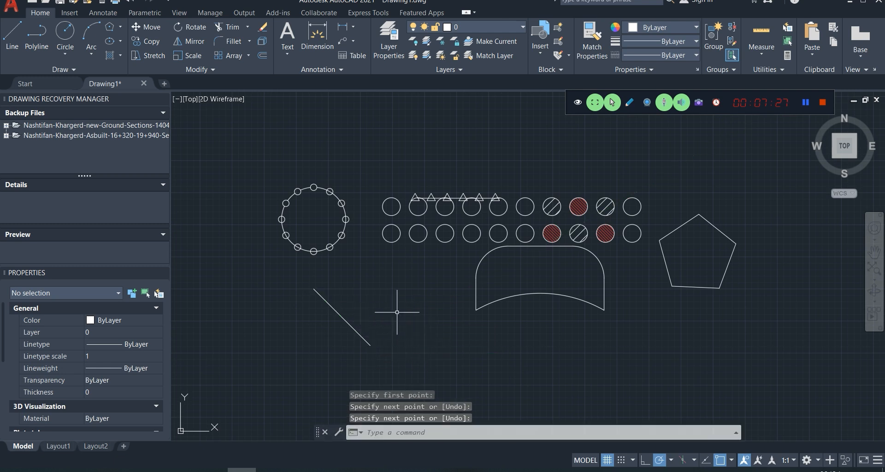
{"action": "key", "text": "Return"}
{"action": "left_click", "coordinate": [337, 343]}
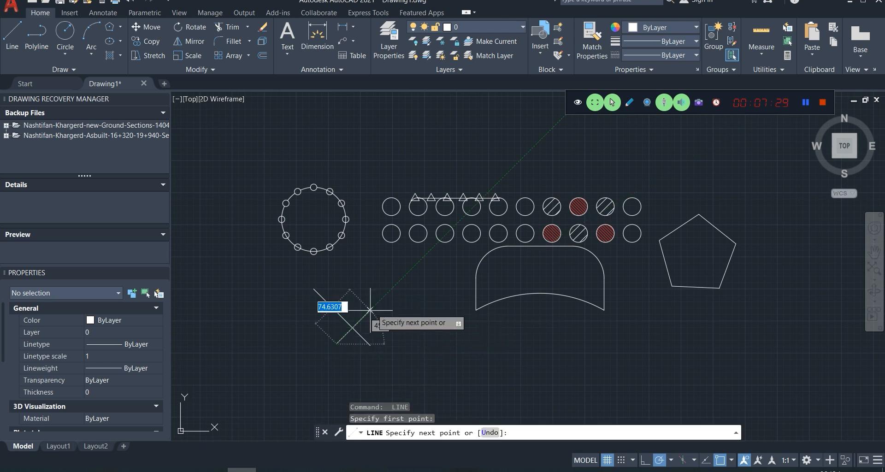
{"action": "left_click", "coordinate": [421, 285]}
{"action": "key", "text": "Return"}
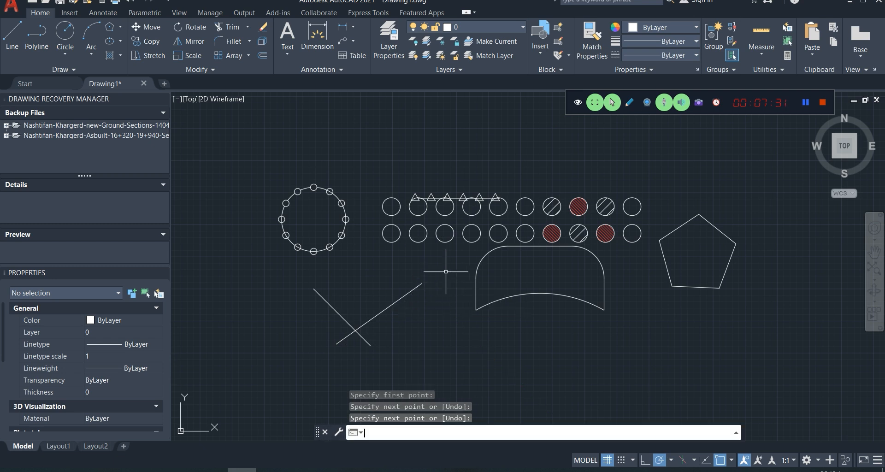
Step: Draw a third line sloping downward between the crossing lines and the arched polyline
{"action": "key", "text": "Return"}
{"action": "left_click", "coordinate": [441, 277]}
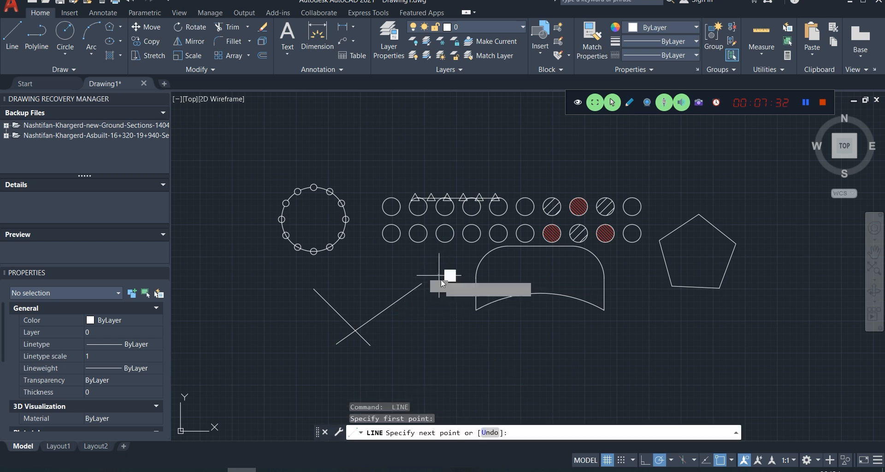
{"action": "left_click", "coordinate": [476, 321]}
{"action": "key", "text": "Return"}
Step: Join the three lines into a zigzag by chamfering both corners with zero distances
{"action": "type", "text": "CHA"}
{"action": "left_click", "coordinate": [438, 354]}
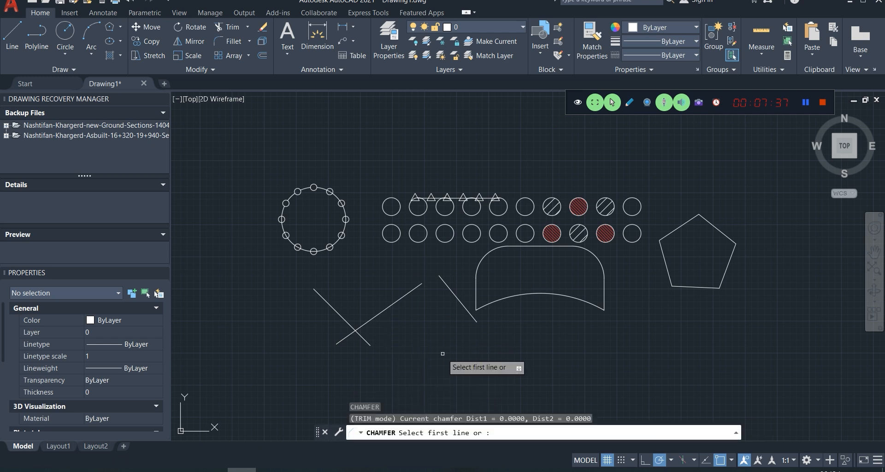
{"action": "left_click", "coordinate": [404, 297]}
{"action": "left_click", "coordinate": [454, 291]}
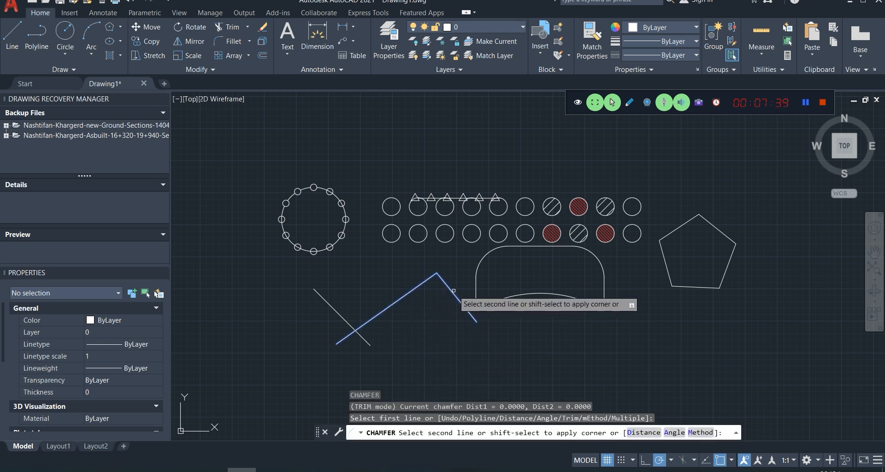
{"action": "key", "text": "Return"}
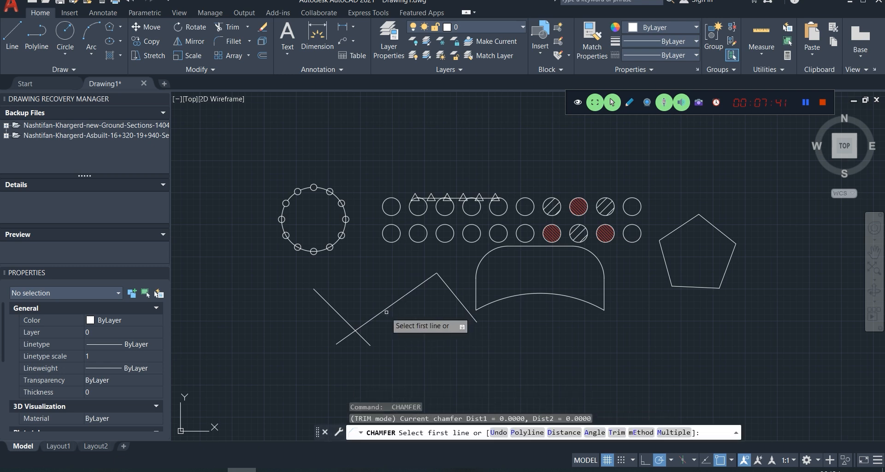
{"action": "left_click", "coordinate": [379, 312]}
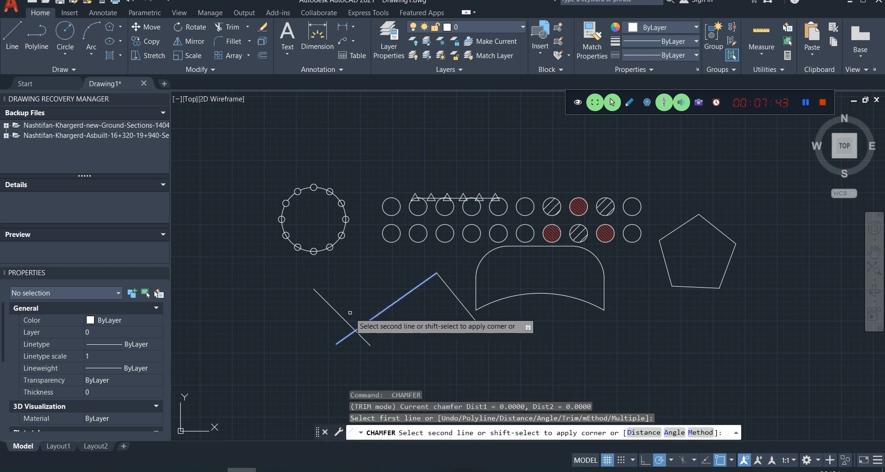
{"action": "left_click", "coordinate": [335, 311]}
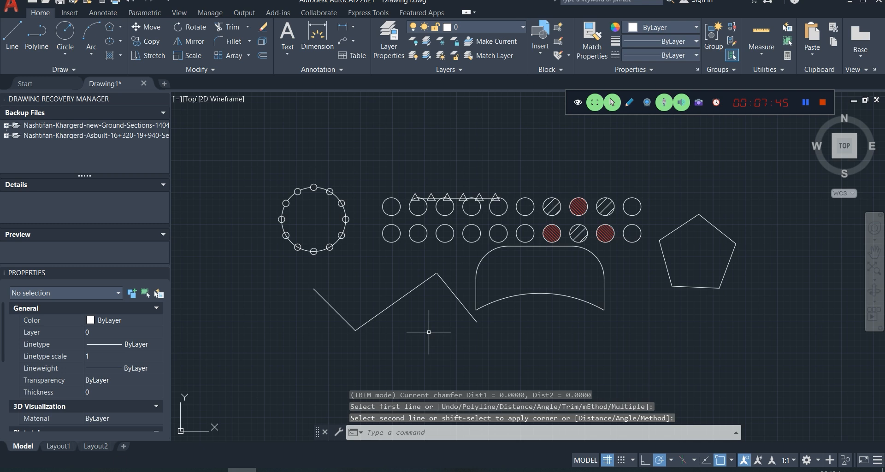
Step: Mirror the three zigzag lines about a slanted axis through their lower corner, erasing the source objects
{"action": "type", "text": "MI"}
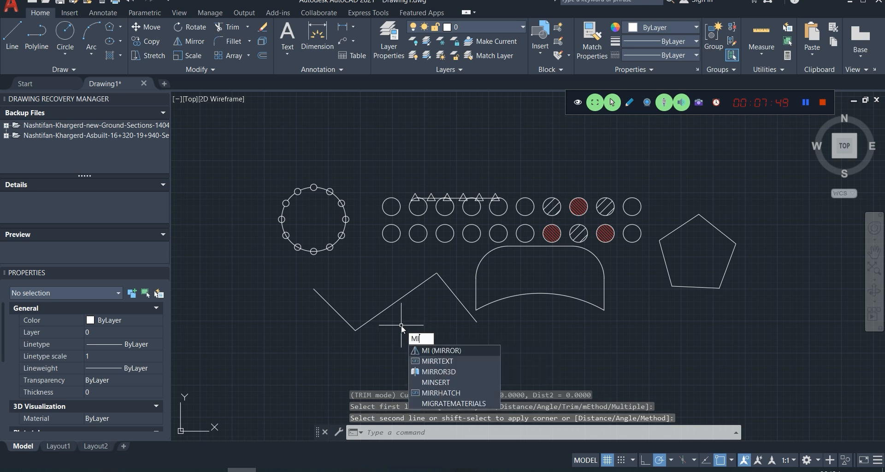
{"action": "left_click", "coordinate": [441, 350]}
{"action": "left_click", "coordinate": [457, 268]}
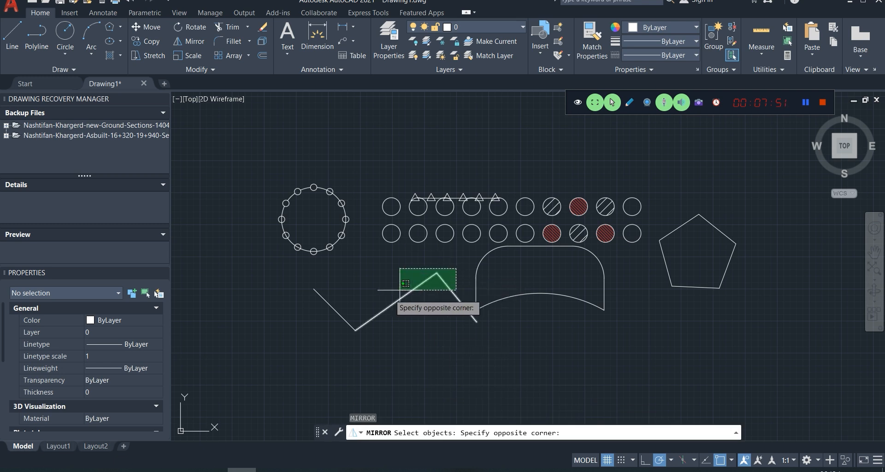
{"action": "left_click", "coordinate": [300, 331]}
{"action": "key", "text": "Return"}
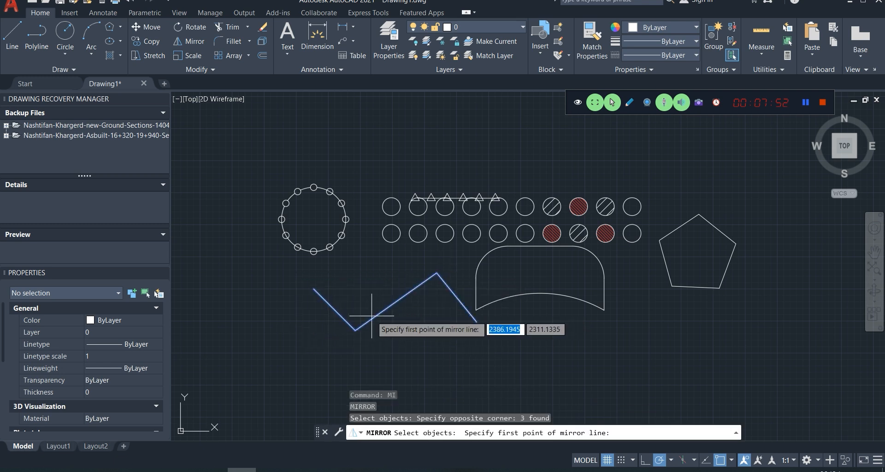
{"action": "left_click", "coordinate": [355, 330]}
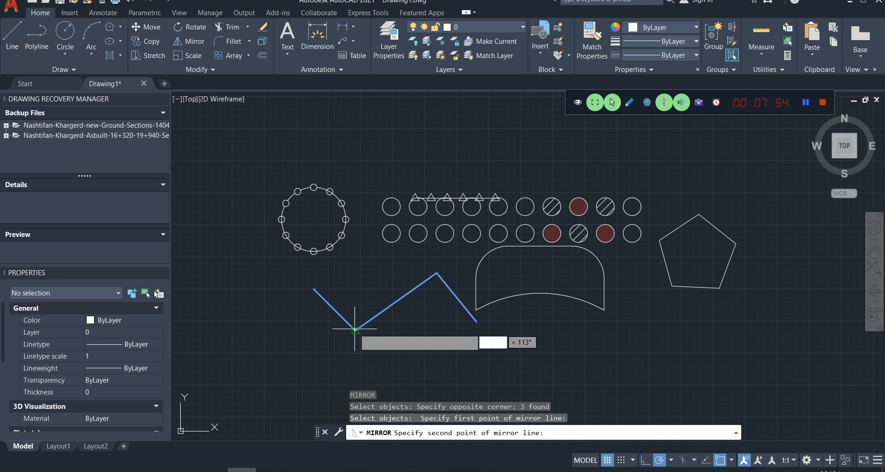
{"action": "left_click", "coordinate": [369, 309]}
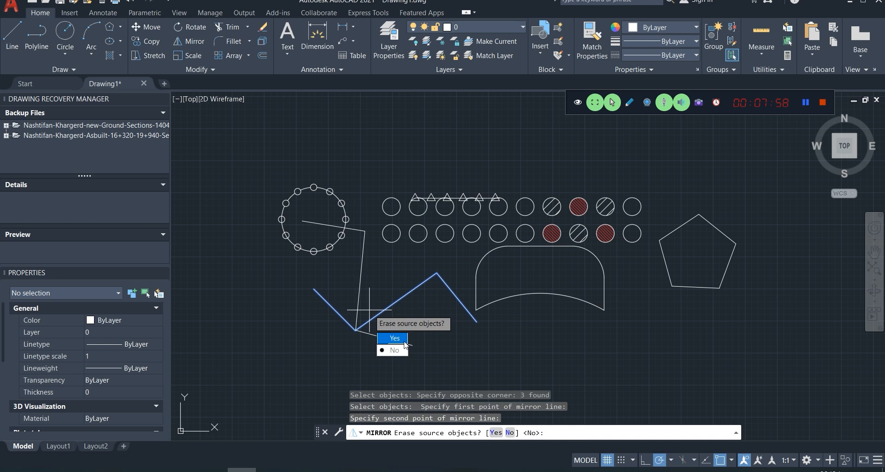
{"action": "left_click", "coordinate": [395, 338]}
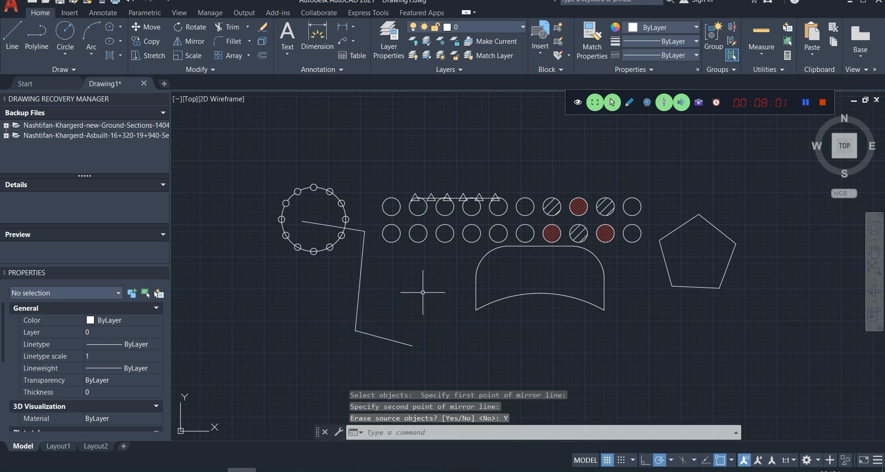
Step: Mirror the three lines back about a slanted axis through the same lower corner, keeping the source objects
{"action": "left_click", "coordinate": [374, 223]}
{"action": "left_click", "coordinate": [362, 248]}
{"action": "left_click", "coordinate": [402, 305]}
{"action": "left_click", "coordinate": [368, 351]}
{"action": "type", "text": "mi"}
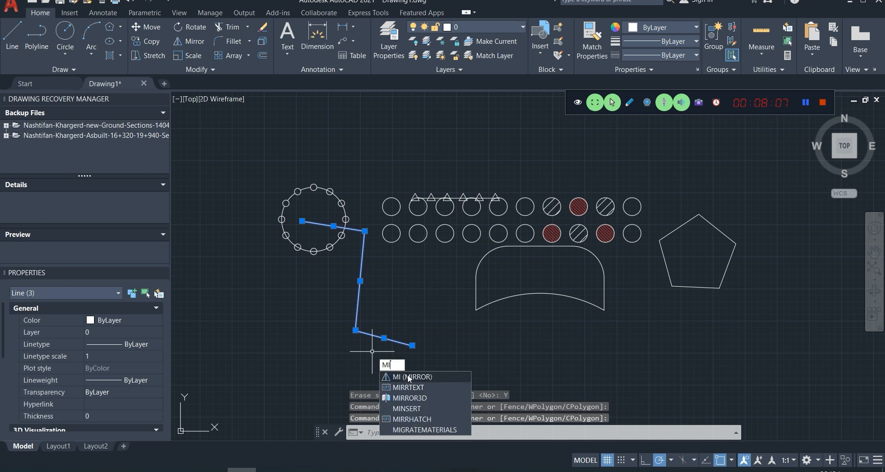
{"action": "key", "text": "Return"}
{"action": "left_click", "coordinate": [357, 329]}
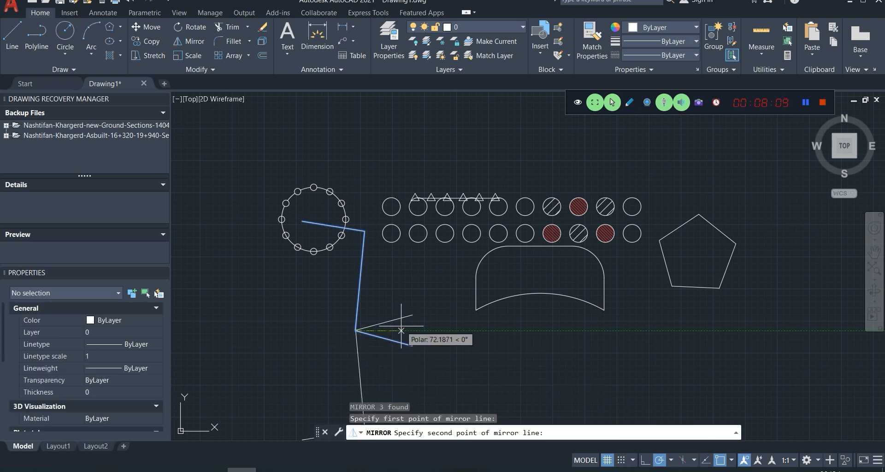
{"action": "left_click", "coordinate": [367, 311]}
{"action": "key", "text": "Return"}
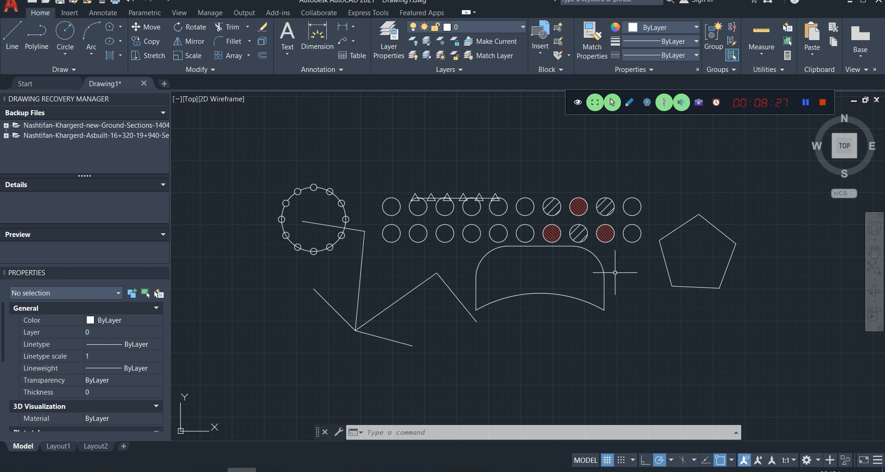
Step: Rotate the arched polyline by about a half turn around the midpoint of its straight upper edge
{"action": "left_click", "coordinate": [627, 251]}
{"action": "left_click", "coordinate": [481, 304]}
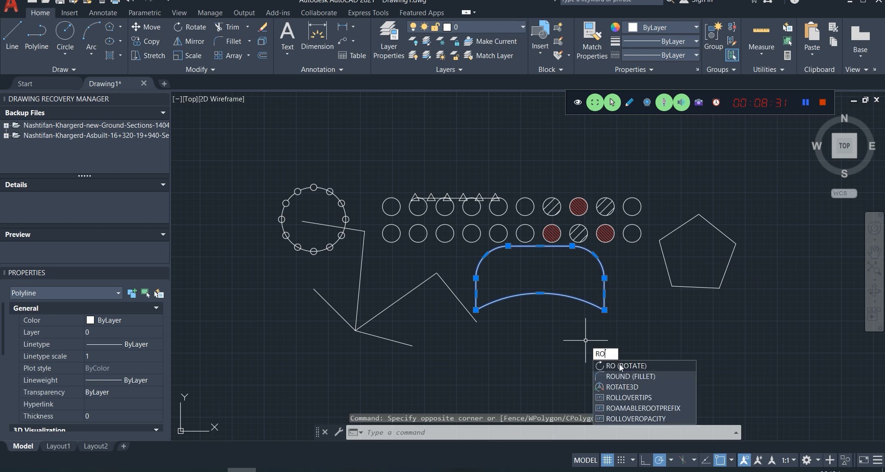
{"action": "left_click", "coordinate": [632, 368]}
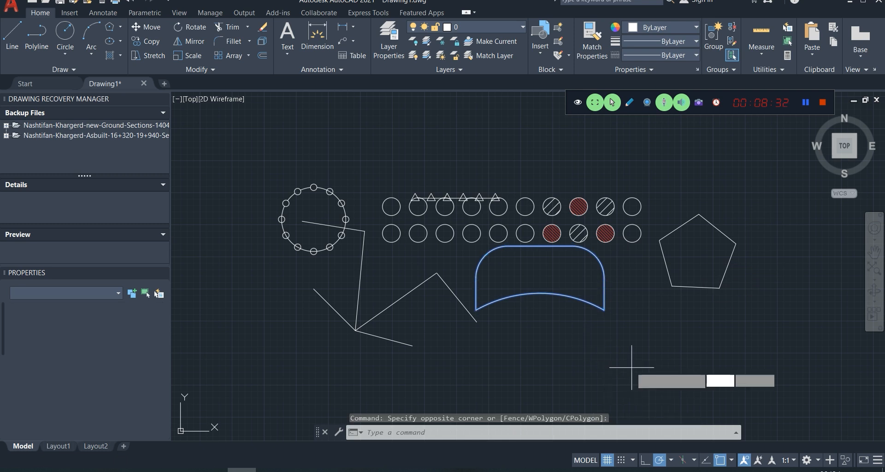
{"action": "left_click", "coordinate": [540, 246]}
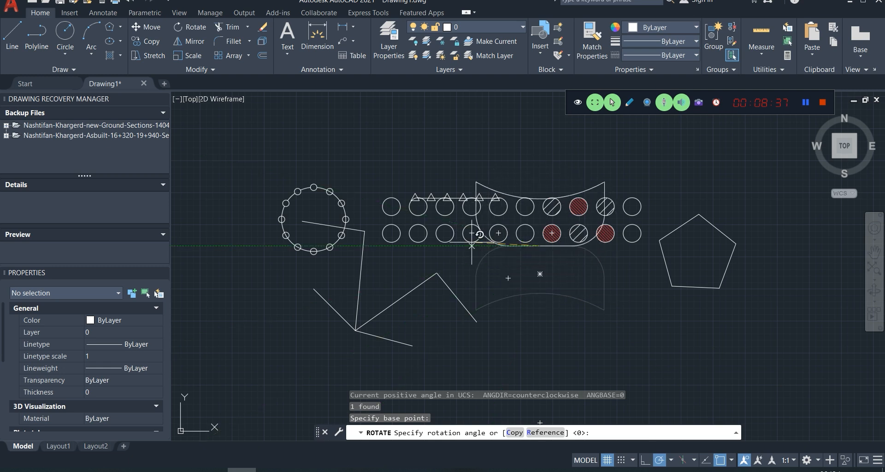
{"action": "left_click", "coordinate": [399, 237]}
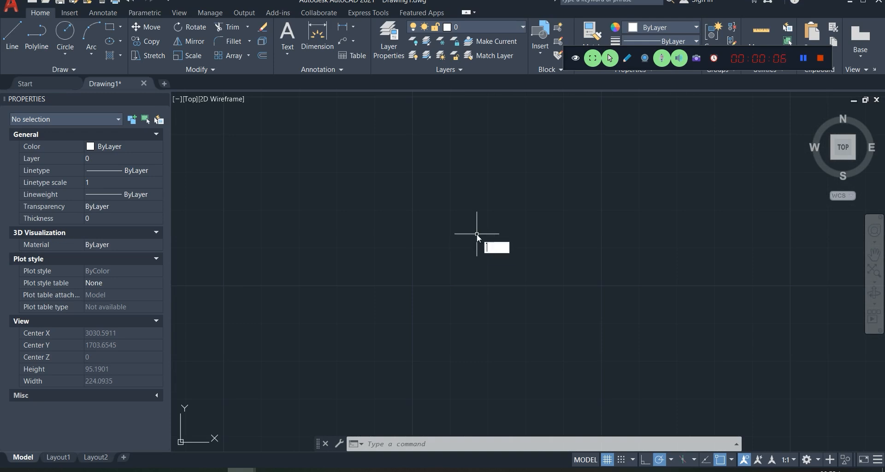
Step: Draw a circle with a radius of 12 in the empty drawing area
{"action": "key", "text": "Return"}
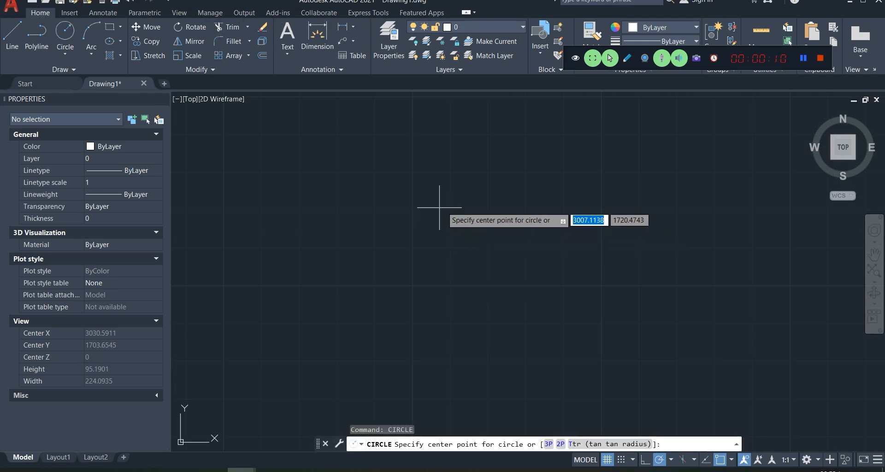
{"action": "left_click", "coordinate": [471, 215]}
{"action": "left_click", "coordinate": [452, 256]}
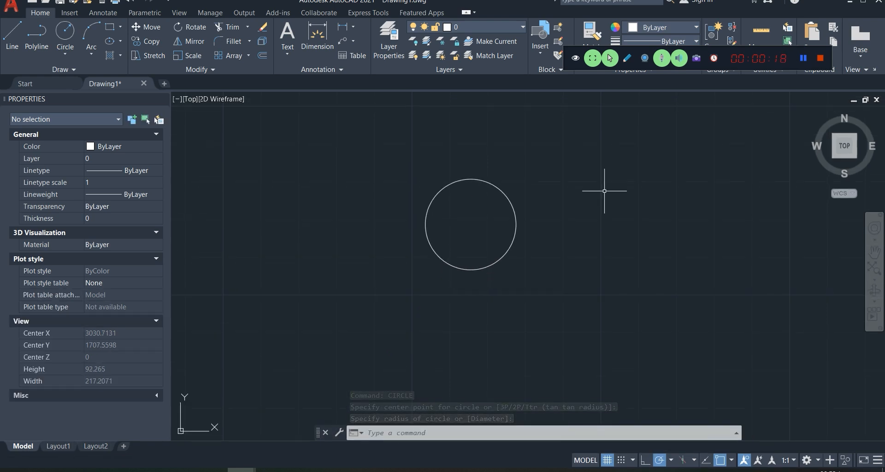
Step: Delete the circle from the drawing
{"action": "key", "text": "Escape"}
{"action": "left_click", "coordinate": [541, 204]}
{"action": "left_click", "coordinate": [504, 235]}
{"action": "key", "text": "Delete"}
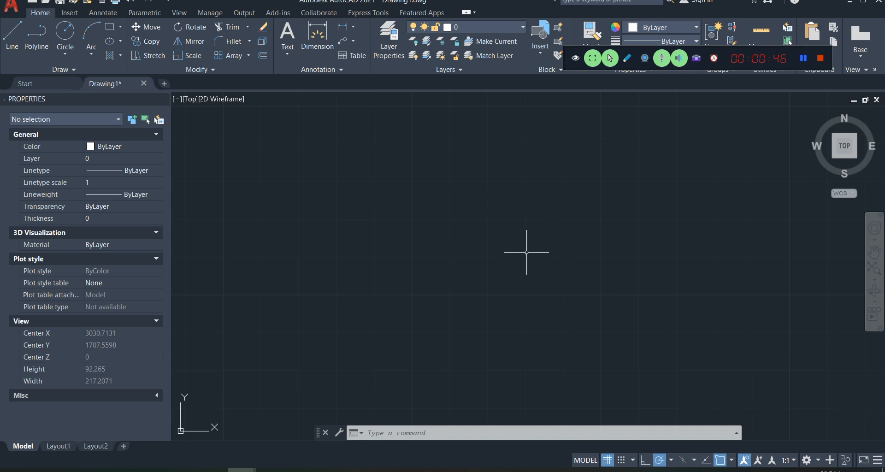
Step: Draw a circle with a radius of 10 in the middle of the empty drawing area
{"action": "key", "text": "Return"}
{"action": "left_click", "coordinate": [512, 257]}
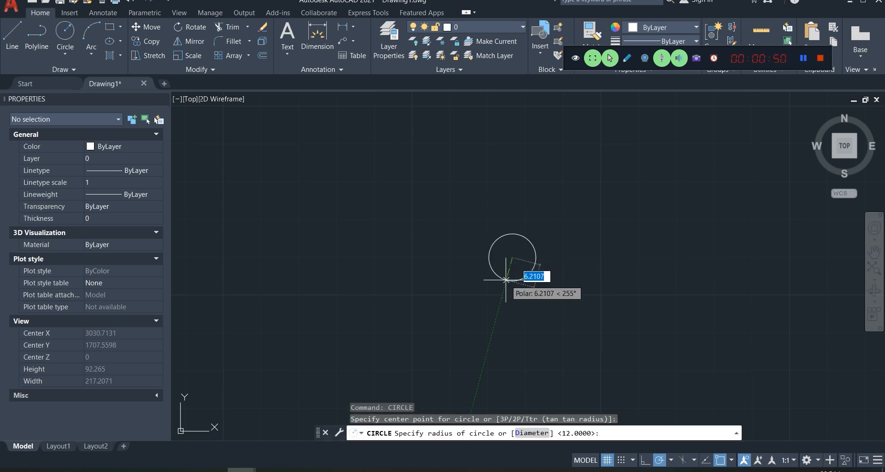
{"action": "type", "text": "10"}
{"action": "key", "text": "Return"}
Step: Draw a vertical line 12 units long upward from the circle's center
{"action": "type", "text": "li"}
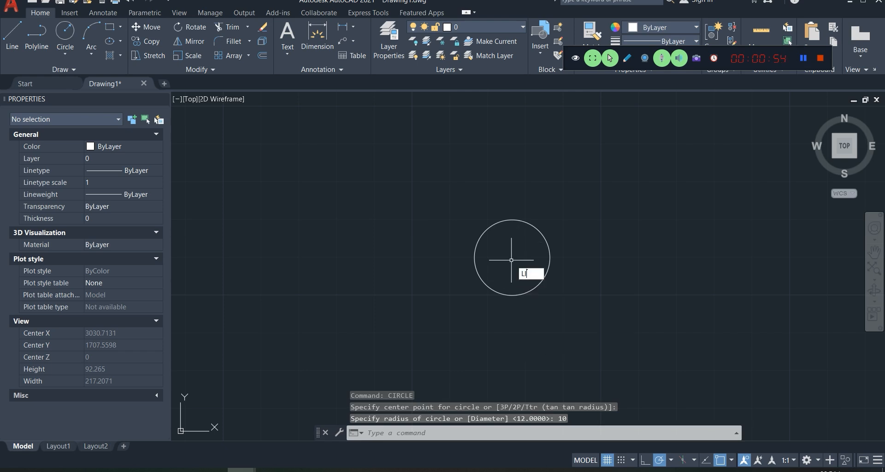
{"action": "type", "text": "ne"}
{"action": "key", "text": "Return"}
{"action": "left_click", "coordinate": [512, 257]}
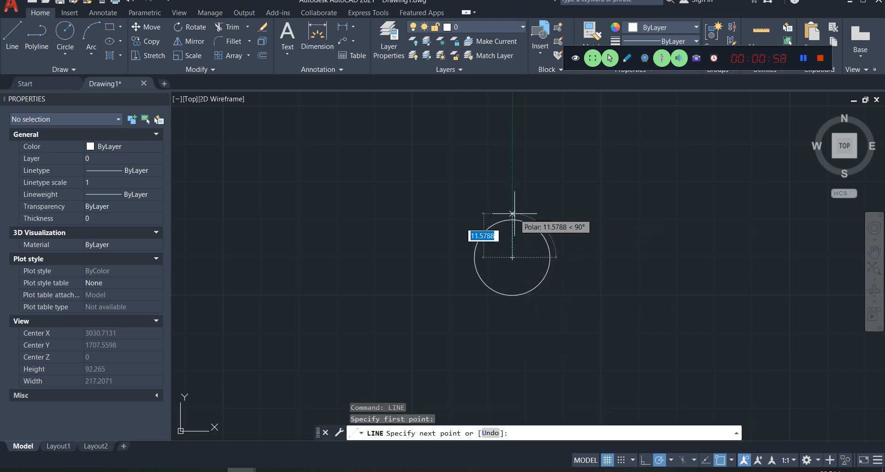
{"action": "type", "text": "12"}
{"action": "key", "text": "Return"}
{"action": "key", "text": "Escape"}
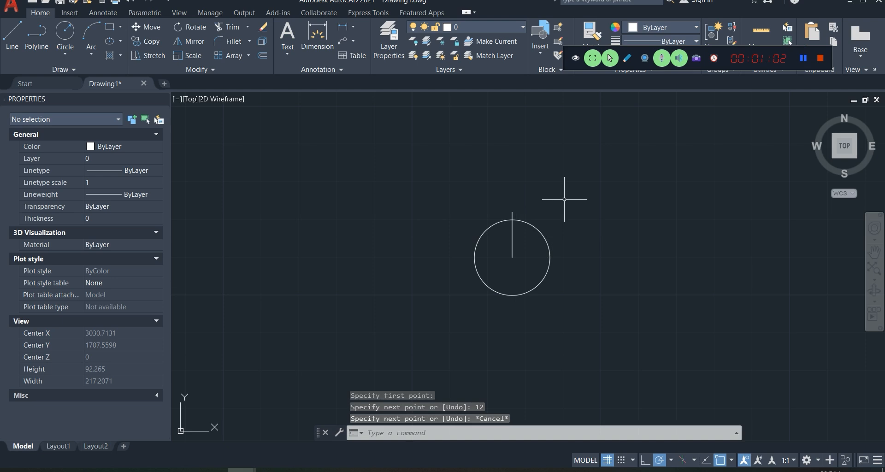
Step: Draw a circle with a radius of 1 centered on the upper end of the vertical line
{"action": "type", "text": "c"}
{"action": "key", "text": "Return"}
{"action": "left_click", "coordinate": [512, 212]}
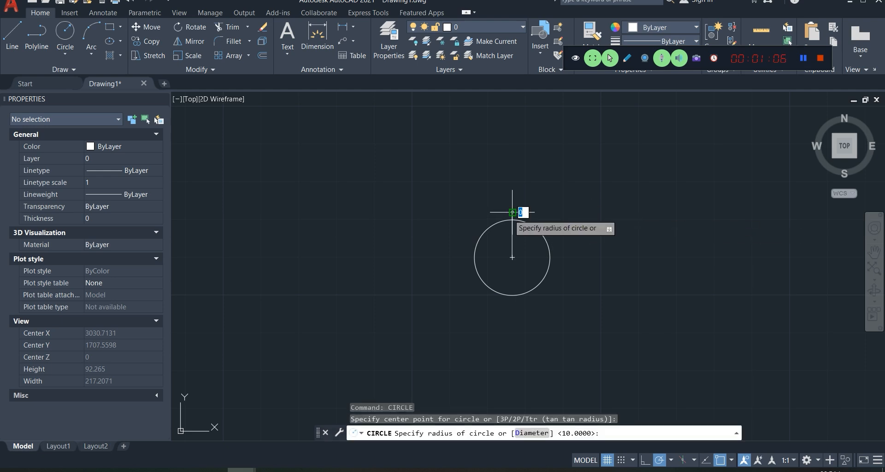
{"action": "type", "text": "1"}
{"action": "key", "text": "Return"}
{"action": "key", "text": "Escape"}
Step: Delete the vertical construction line between the large circle's center and the small circle
{"action": "left_click", "coordinate": [525, 233]}
{"action": "left_click", "coordinate": [495, 253]}
{"action": "key", "text": "Delete"}
Step: Create a polar array of the small circle around the large circle's center with 12 items
{"action": "type", "text": "arr"}
{"action": "key", "text": "Return"}
{"action": "left_click", "coordinate": [516, 208]}
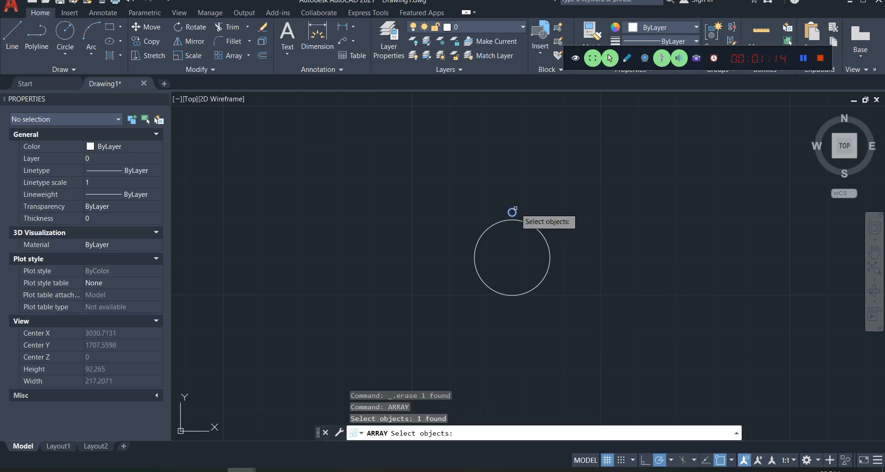
{"action": "key", "text": "Return"}
{"action": "left_click", "coordinate": [580, 283]}
{"action": "left_click", "coordinate": [513, 257]}
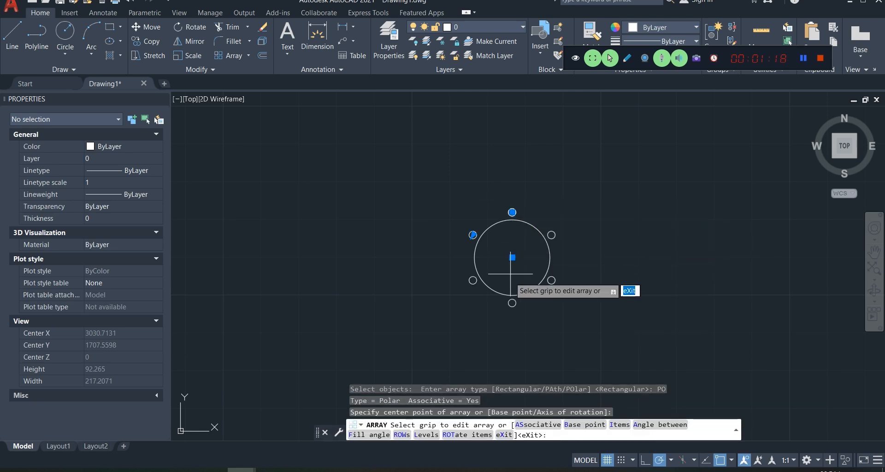
{"action": "left_click", "coordinate": [134, 29]}
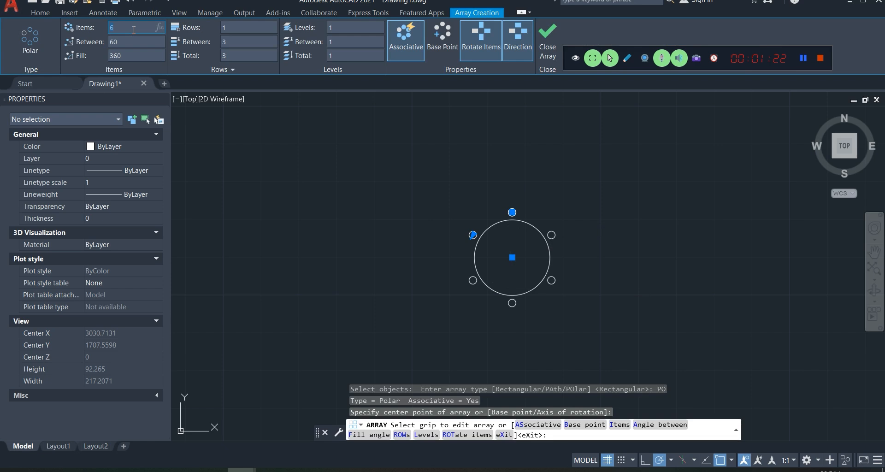
{"action": "type", "text": "12"}
{"action": "key", "text": "Return"}
{"action": "key", "text": "Escape"}
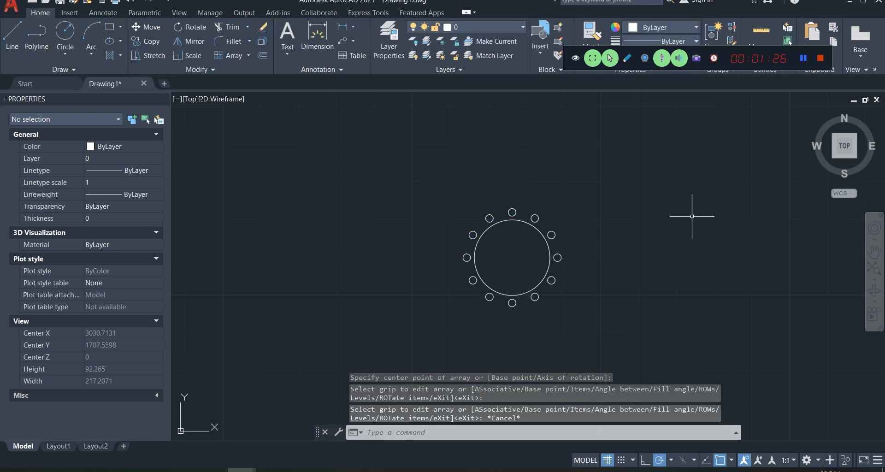
Step: Draw a concentric circle with a radius of 15 around the ring of small circles
{"action": "type", "text": "c"}
{"action": "key", "text": "Return"}
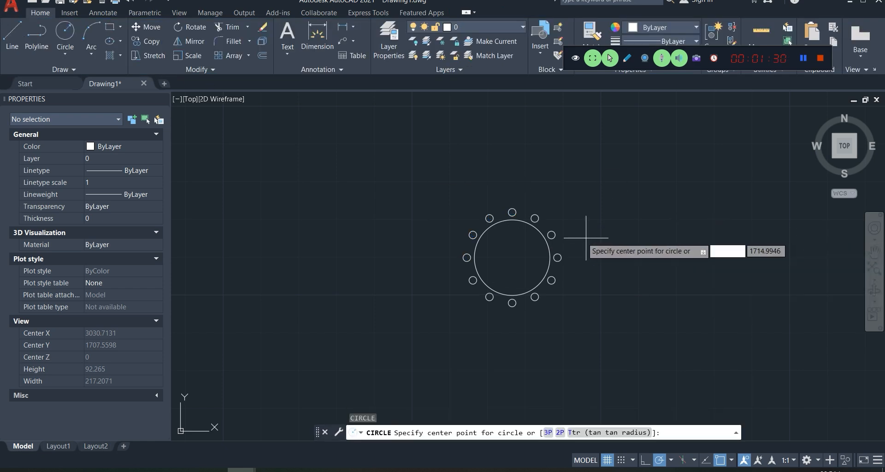
{"action": "left_click", "coordinate": [512, 257]}
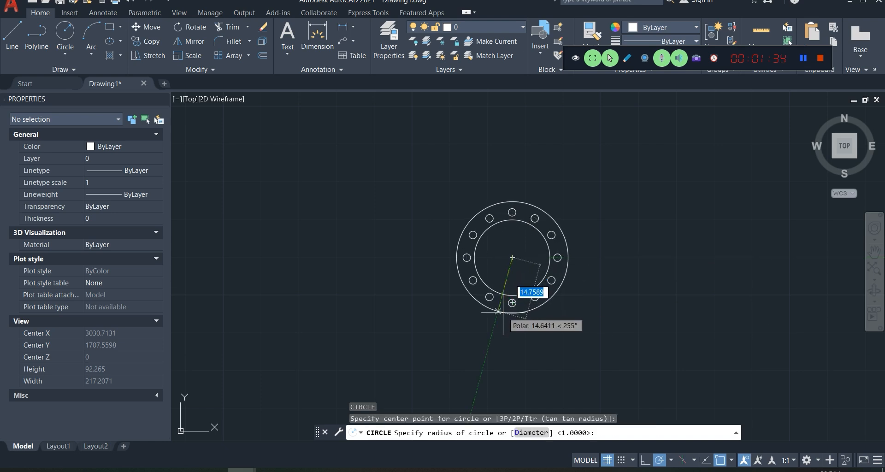
{"action": "type", "text": "15"}
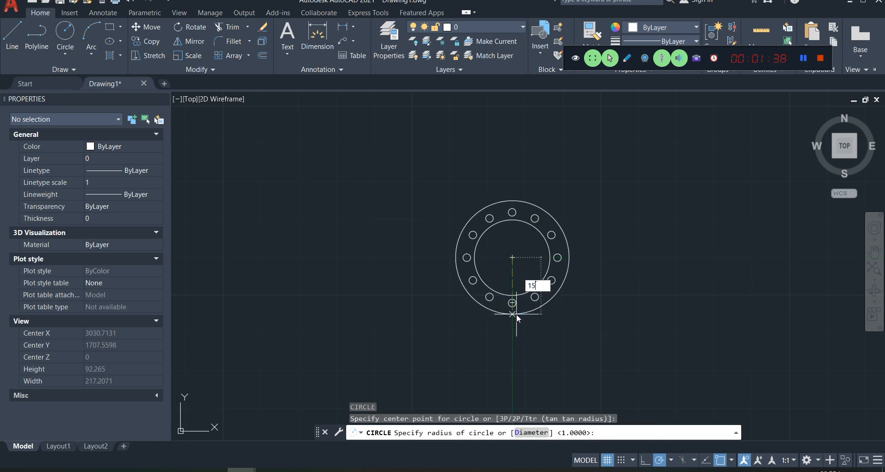
{"action": "key", "text": "Return"}
Step: Draw a vertical line 20 units long upward from the common center of the circles
{"action": "type", "text": "l"}
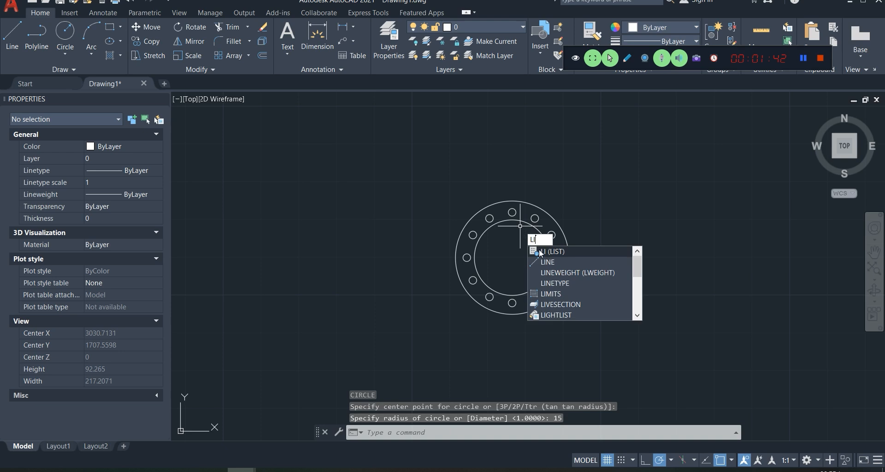
{"action": "key", "text": "Return"}
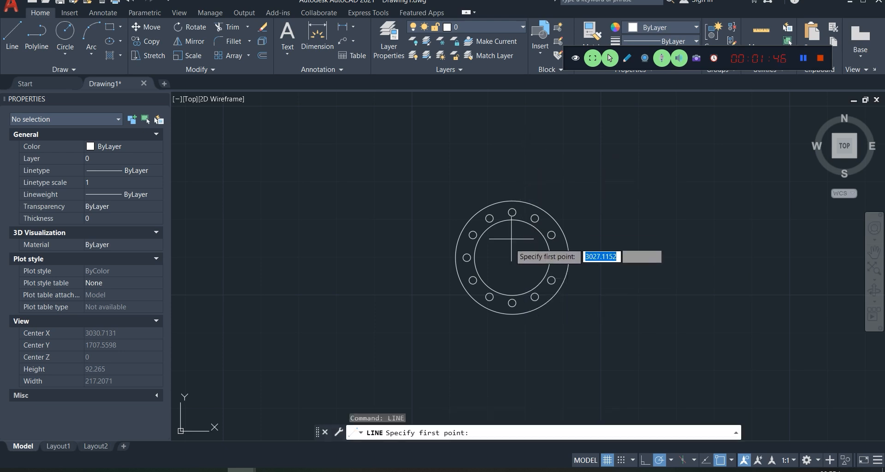
{"action": "left_click", "coordinate": [512, 257]}
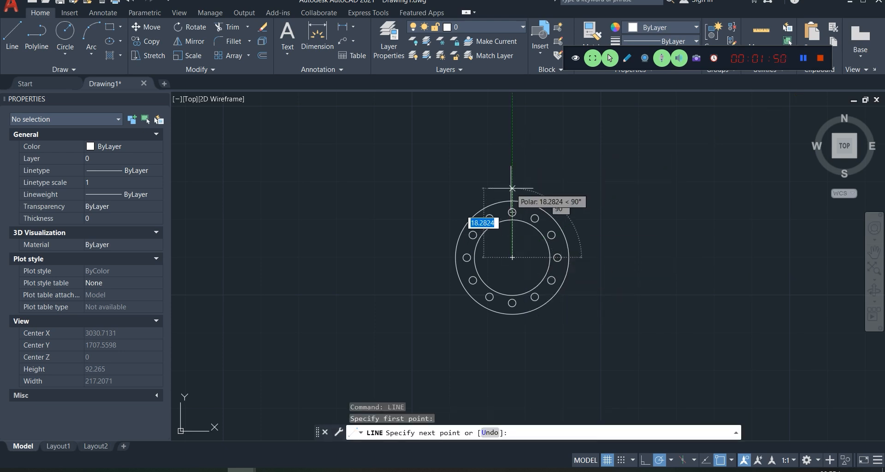
{"action": "type", "text": "20"}
{"action": "key", "text": "Return"}
{"action": "key", "text": "Return"}
{"action": "key", "text": "Return"}
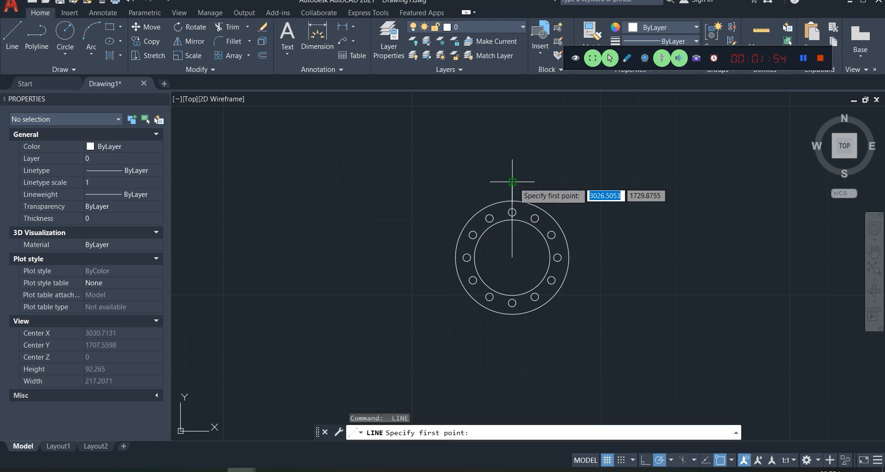
{"action": "left_click", "coordinate": [512, 182]}
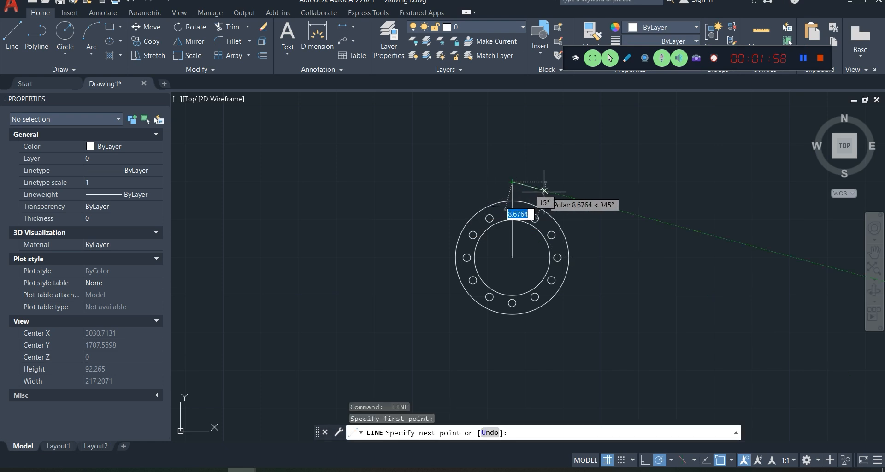
{"action": "key", "text": "Escape"}
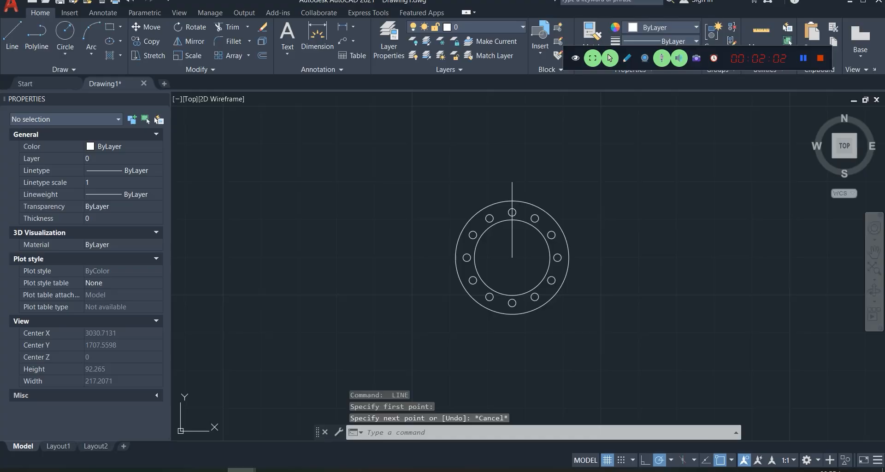
Step: Check the sprocket reference drawing in the browser and return to AutoCAD
{"action": "key", "text": "alt+Tab"}
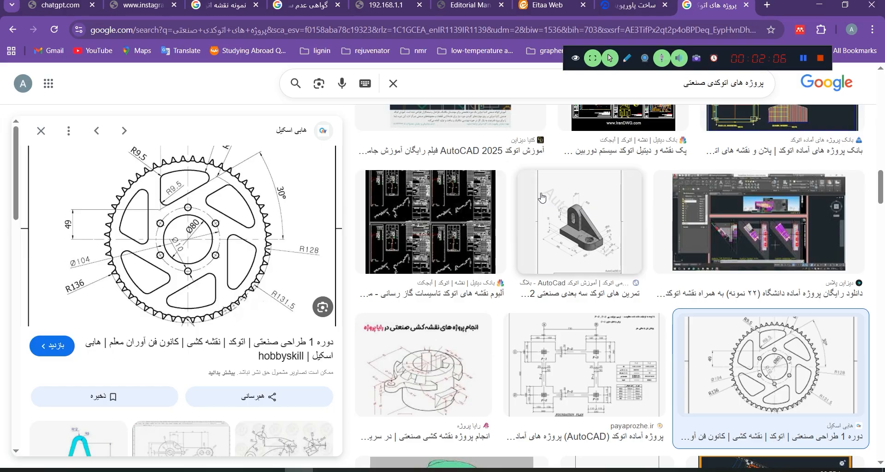
{"action": "key", "text": "alt+Tab"}
Step: Draw a trial line from the common center at 45° past the outer circle and delete it
{"action": "key", "text": "Return"}
{"action": "left_click", "coordinate": [512, 257]}
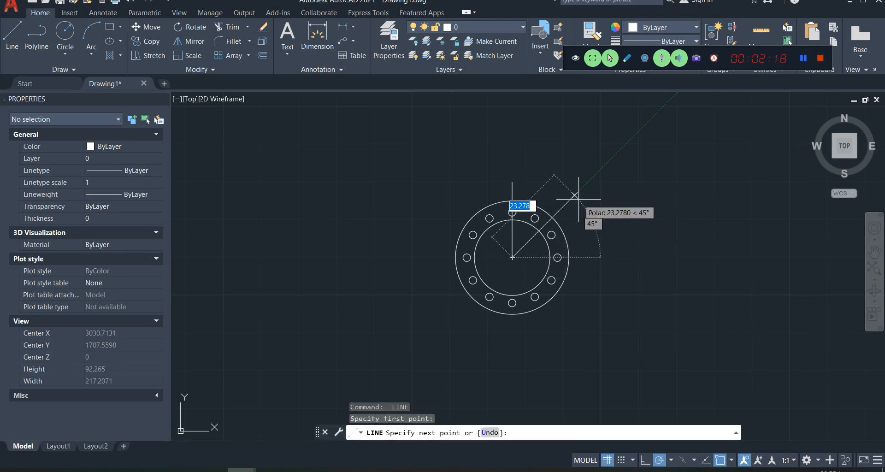
{"action": "left_click", "coordinate": [578, 199]}
{"action": "key", "text": "Return"}
{"action": "left_click", "coordinate": [573, 192]}
{"action": "left_click", "coordinate": [572, 199]}
{"action": "key", "text": "Delete"}
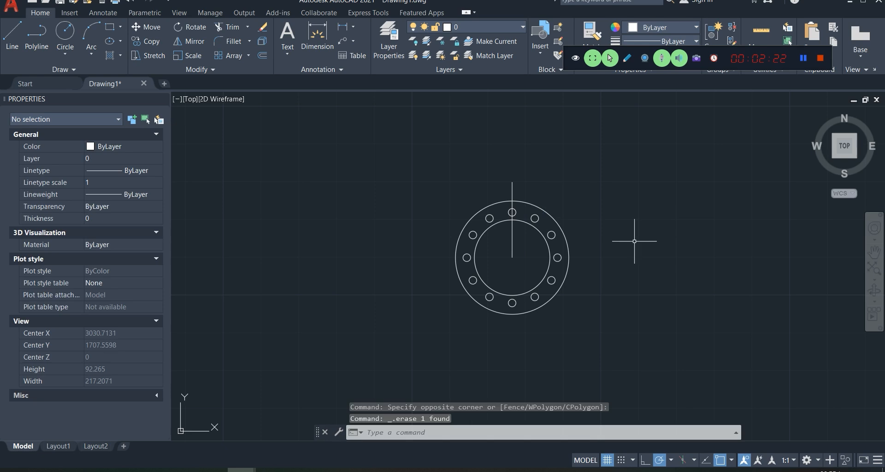
Step: Draw a line 20 units long from the common center at an angle of 30°
{"action": "type", "text": "line"}
{"action": "key", "text": "Return"}
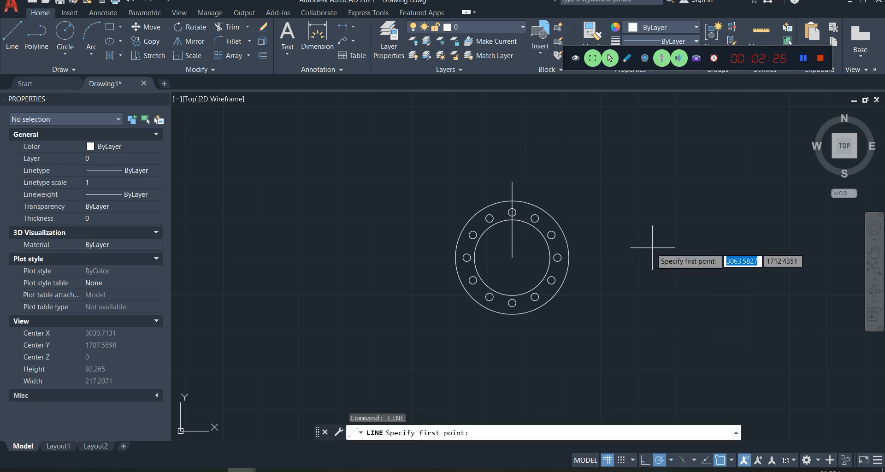
{"action": "left_click", "coordinate": [512, 258]}
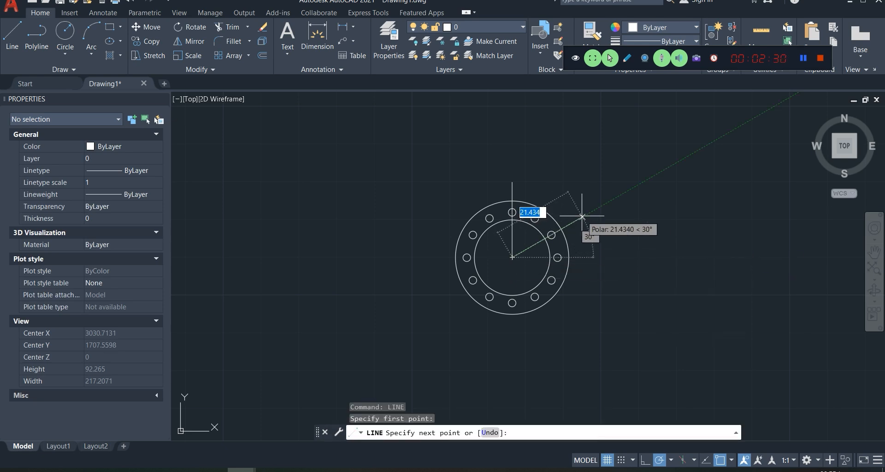
{"action": "type", "text": "20"}
{"action": "key", "text": "Return"}
{"action": "key", "text": "Escape"}
Step: Draw a line from the 30° line's outer end to the vertical line's upper end, continuing with a segment about 10.3 long at 30°
{"action": "type", "text": "l"}
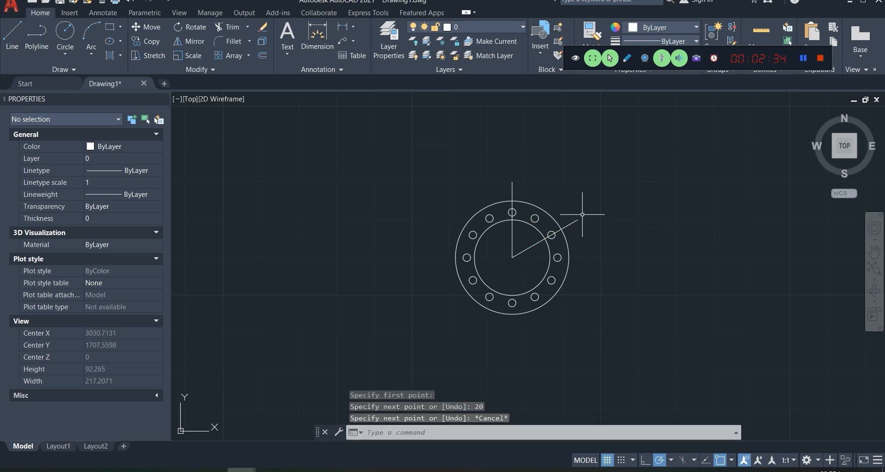
{"action": "key", "text": "Return"}
{"action": "left_click", "coordinate": [577, 220]}
{"action": "left_click", "coordinate": [513, 182]}
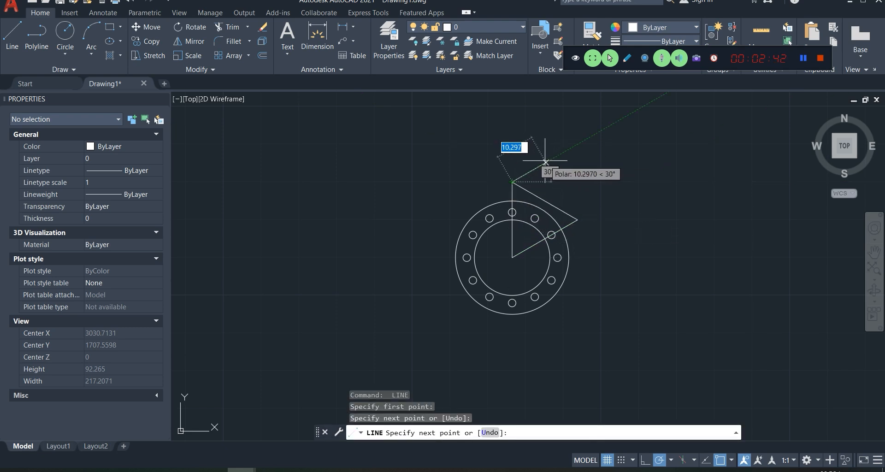
{"action": "key", "text": "Return"}
{"action": "key", "text": "Escape"}
Step: Draw a three-point arc from the short segment's free end through the 30° line's outer end, ending inside the ring of small circles
{"action": "type", "text": "arc"}
{"action": "key", "text": "Return"}
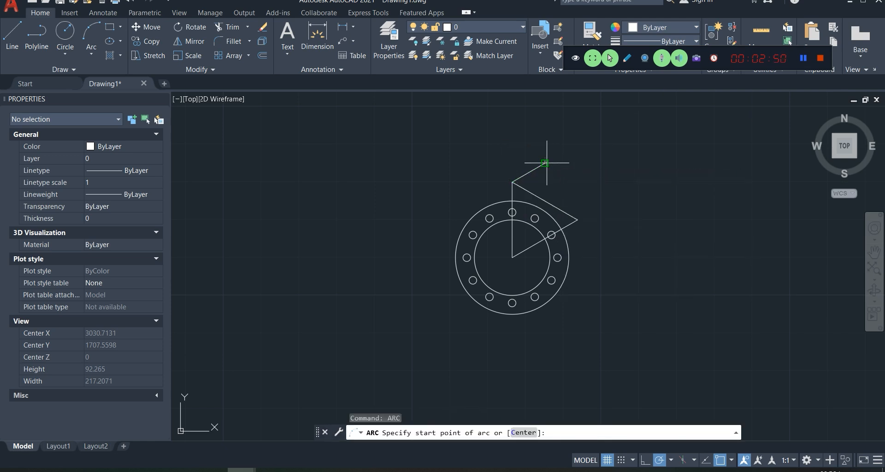
{"action": "left_click", "coordinate": [544, 163]}
{"action": "left_click", "coordinate": [578, 220]}
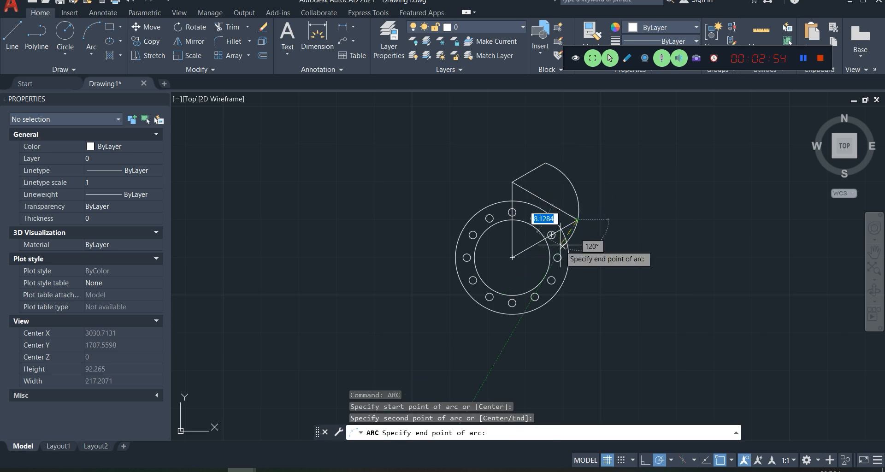
{"action": "key", "text": "Escape"}
Step: Remove the part of the arc that extends beyond the outer end of the 30° line
{"action": "type", "text": "tr"}
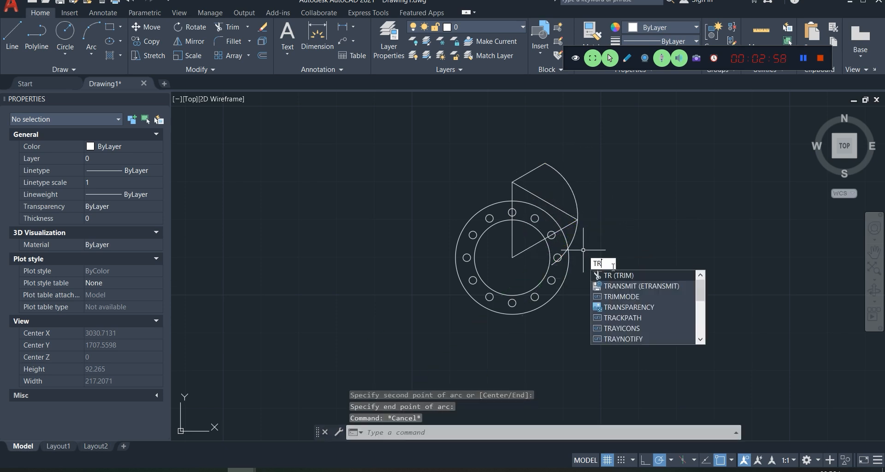
{"action": "key", "text": "Return"}
{"action": "left_click", "coordinate": [576, 236]}
{"action": "key", "text": "Escape"}
{"action": "left_click", "coordinate": [561, 251]}
{"action": "key", "text": "Delete"}
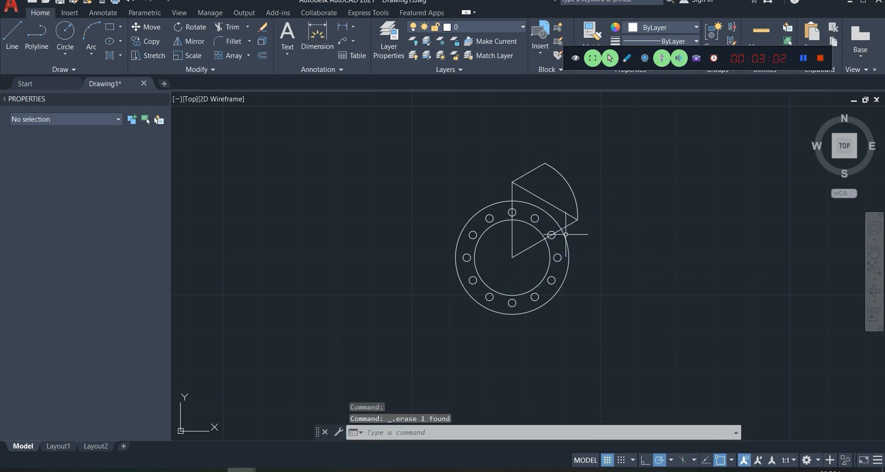
Step: Delete the vertical line and the 30° line that start at the circles' center
{"action": "left_click", "coordinate": [567, 225]}
{"action": "left_click", "coordinate": [516, 194]}
{"action": "left_click", "coordinate": [509, 195]}
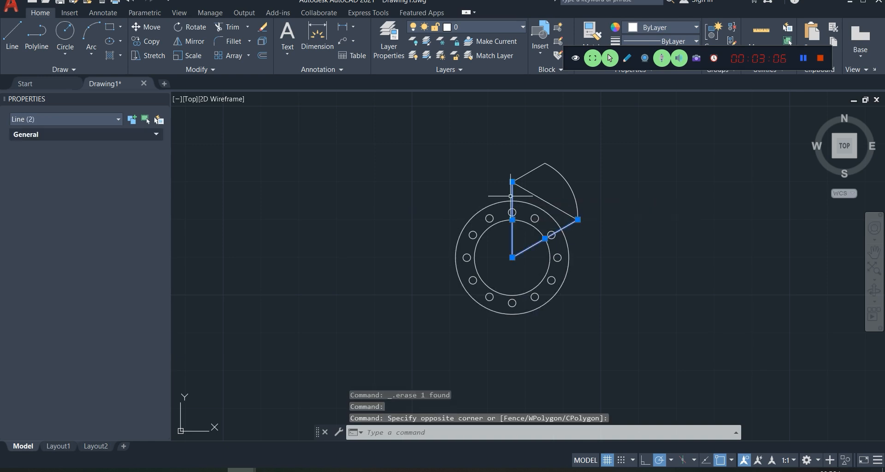
{"action": "key", "text": "Delete"}
Step: Fillet the corner between the two straight lines of the arc-sided outline with a radius of 2
{"action": "type", "text": "fillet"}
{"action": "key", "text": "Return"}
{"action": "type", "text": "r"}
{"action": "key", "text": "Return"}
{"action": "type", "text": "2"}
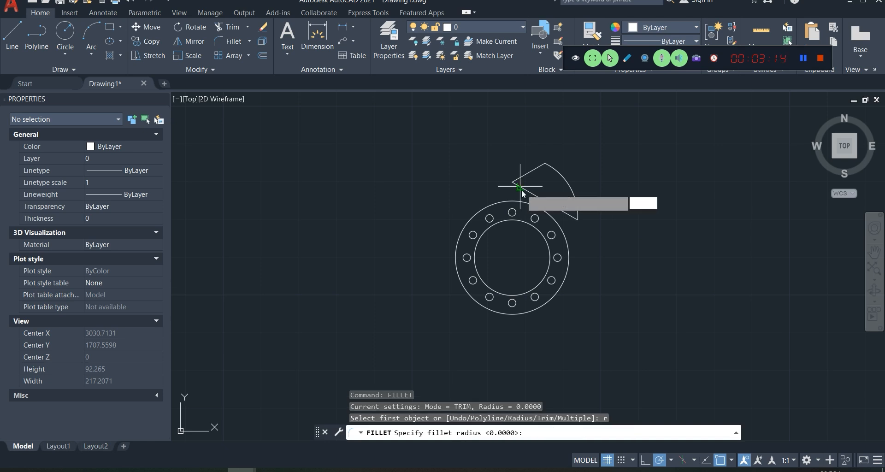
{"action": "key", "text": "Return"}
{"action": "left_click", "coordinate": [525, 190]}
{"action": "left_click", "coordinate": [528, 172]}
{"action": "type", "text": "r`"}
{"action": "key", "text": "Return"}
{"action": "key", "text": "Return"}
{"action": "key", "text": "Escape"}
Step: Fillet the two corners where the arc meets the straight lines of the outline with a radius of 1
{"action": "type", "text": "F"}
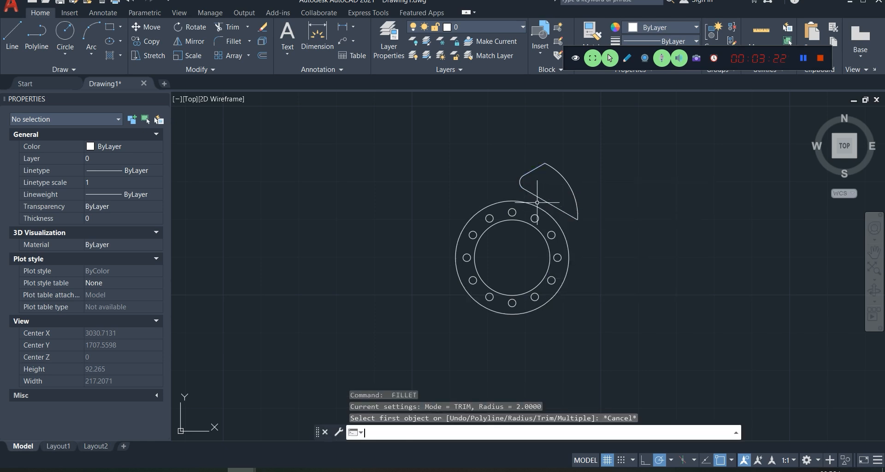
{"action": "key", "text": "Return"}
{"action": "type", "text": "r"}
{"action": "key", "text": "Return"}
{"action": "type", "text": "1"}
{"action": "key", "text": "Return"}
{"action": "left_click", "coordinate": [564, 214]}
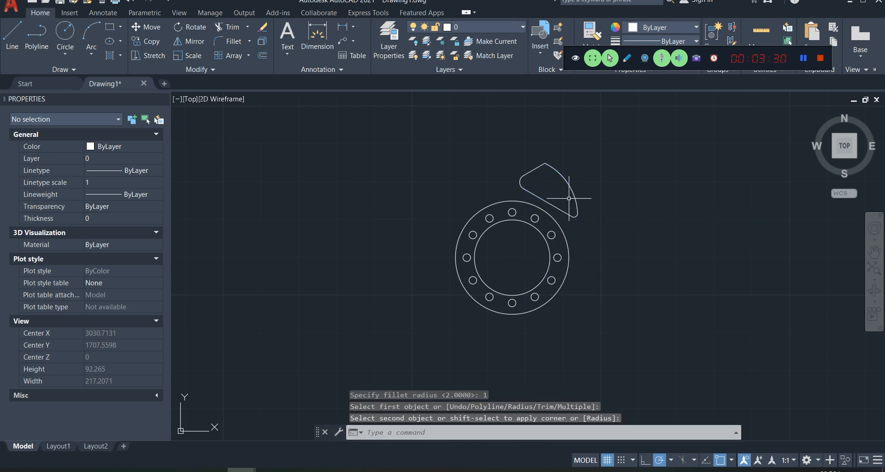
{"action": "key", "text": "Return"}
{"action": "left_click", "coordinate": [536, 168]}
{"action": "left_click", "coordinate": [551, 166]}
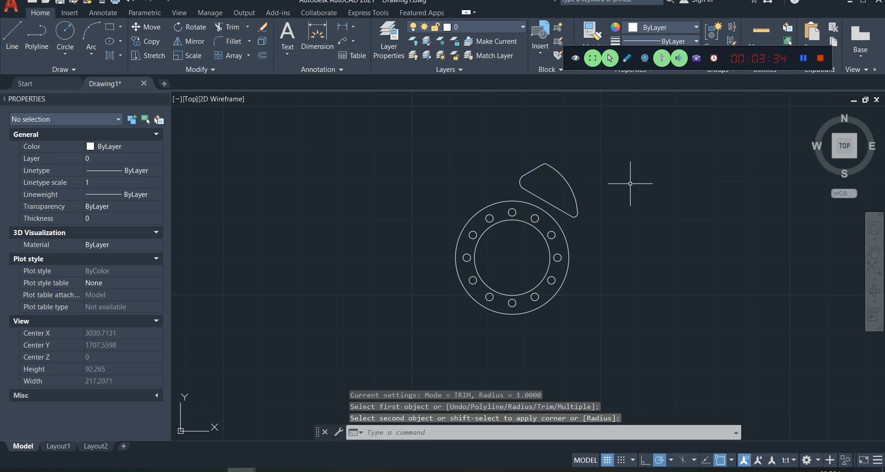
Step: Create a polar array of the filleted cutout outline around the circles' center
{"action": "type", "text": "array"}
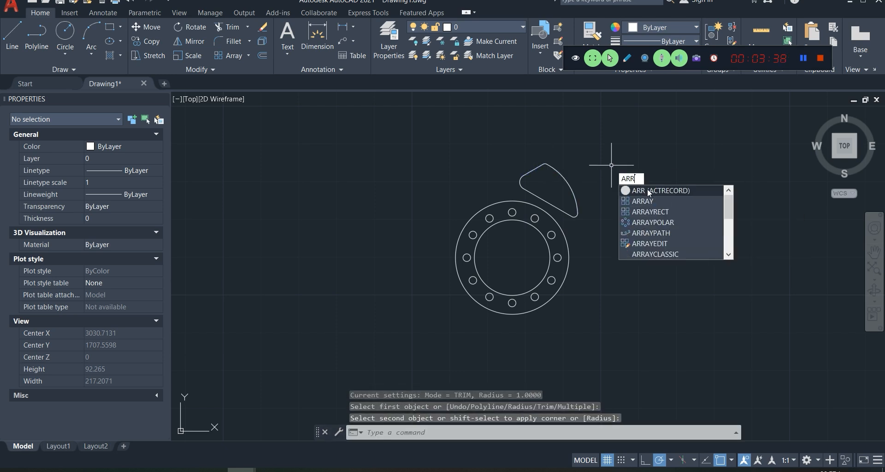
{"action": "key", "text": "Return"}
{"action": "left_click", "coordinate": [586, 161]}
{"action": "left_click", "coordinate": [518, 177]}
{"action": "left_click", "coordinate": [588, 186]}
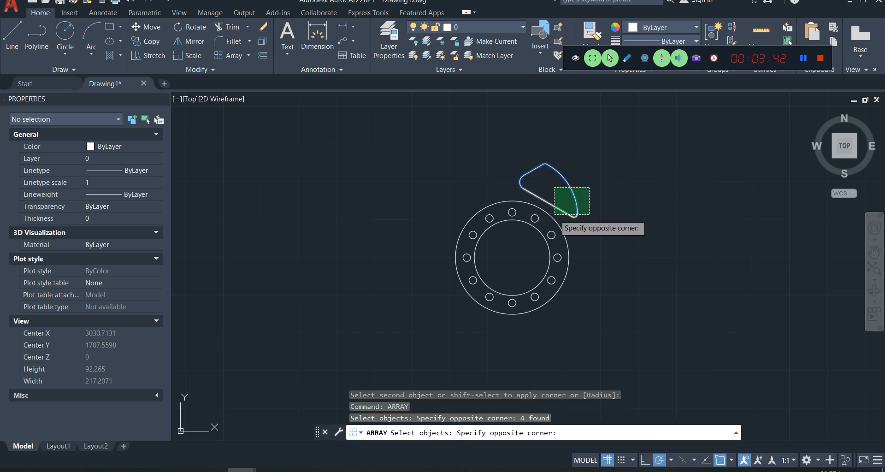
{"action": "left_click", "coordinate": [557, 213]}
{"action": "key", "text": "Return"}
{"action": "type", "text": "PO"}
{"action": "key", "text": "Return"}
{"action": "left_click", "coordinate": [511, 258]}
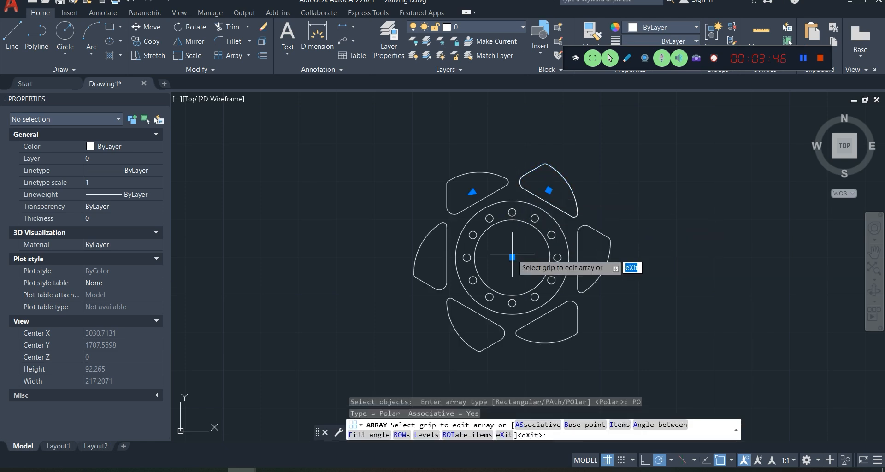
Step: Set the polar array of cutouts to 4 items and finish it
{"action": "type", "text": "3"}
{"action": "key", "text": "Return"}
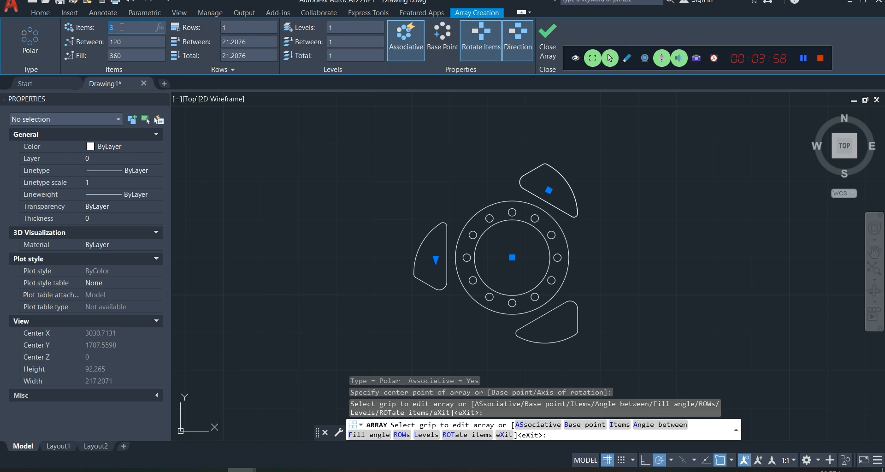
{"action": "key", "text": "Return"}
{"action": "left_click", "coordinate": [145, 27]}
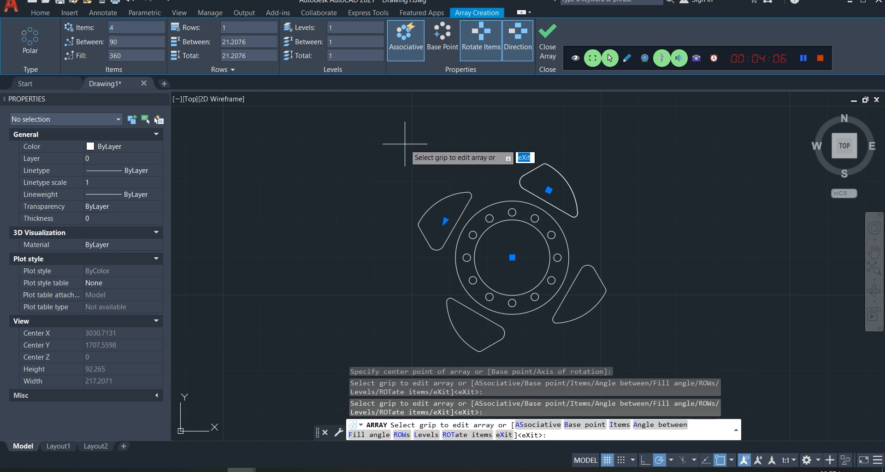
{"action": "key", "text": "Escape"}
Step: Draw a circle with a radius of 30 at the center of the existing circles
{"action": "type", "text": "CIRCLE"}
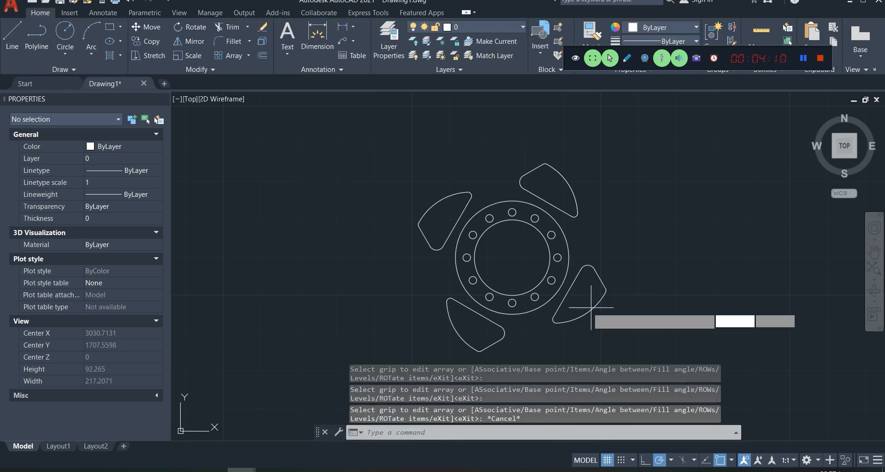
{"action": "key", "text": "Return"}
{"action": "left_click", "coordinate": [512, 256]}
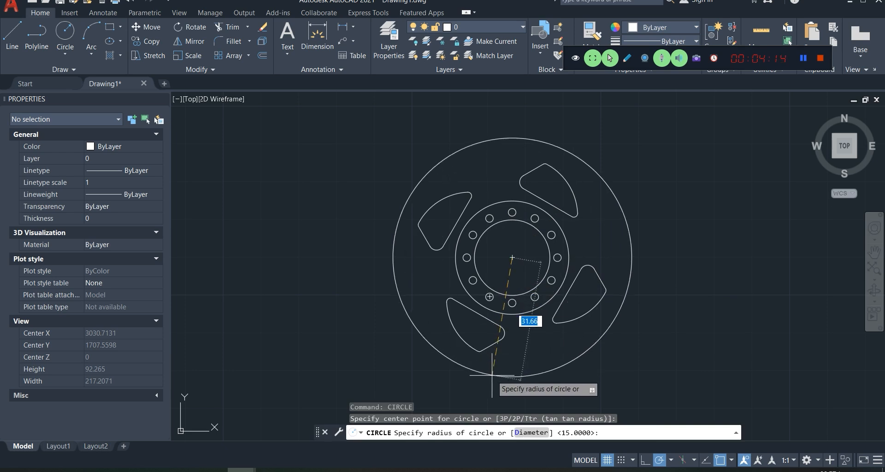
{"action": "type", "text": "30"}
{"action": "key", "text": "Return"}
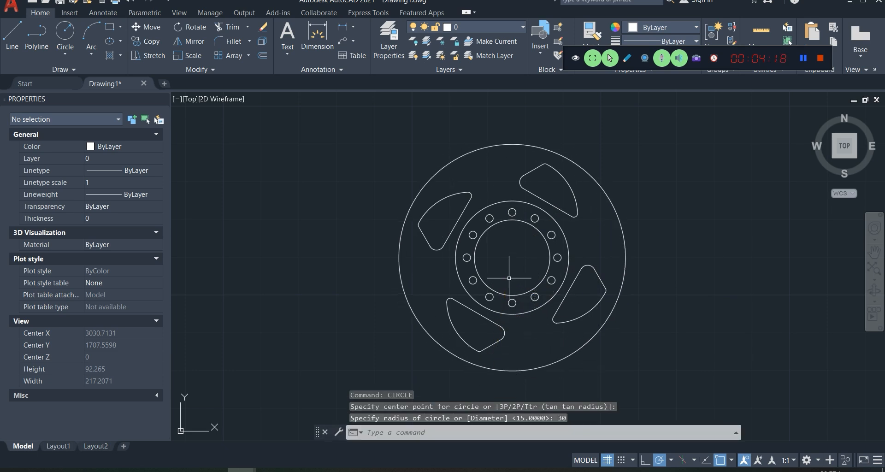
{"action": "key", "text": "Return"}
{"action": "key", "text": "Escape"}
Step: Draw a vertical line from the circles' center to the upper quadrant of the outermost circle
{"action": "type", "text": "l"}
{"action": "key", "text": "Return"}
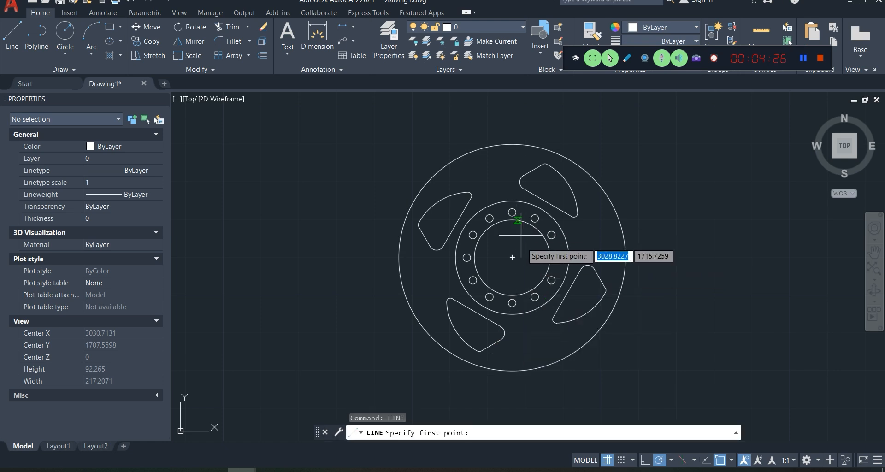
{"action": "left_click", "coordinate": [512, 257]}
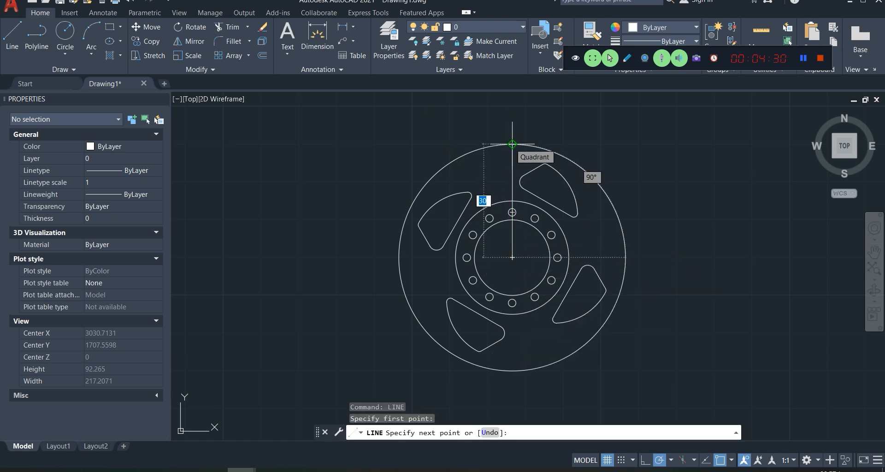
{"action": "left_click", "coordinate": [512, 143]}
{"action": "key", "text": "Escape"}
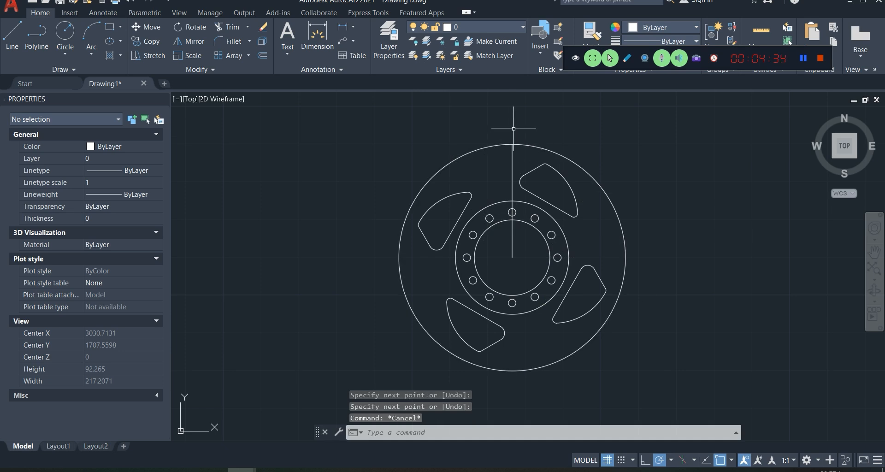
Step: Draw a 3-sided polygon inscribed in a radius of 2, centered on the outermost circle's upper quadrant
{"action": "type", "text": "po"}
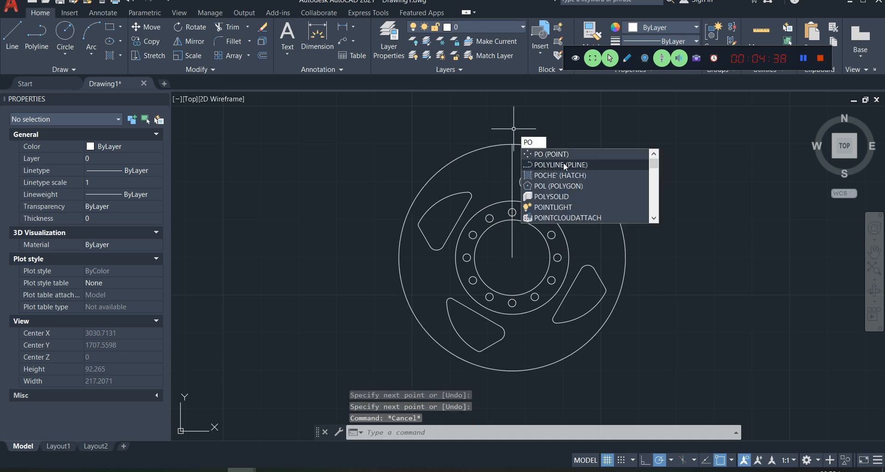
{"action": "left_click", "coordinate": [579, 189]}
{"action": "key", "text": "Return"}
{"action": "left_click", "coordinate": [512, 143]}
{"action": "left_click", "coordinate": [525, 170]}
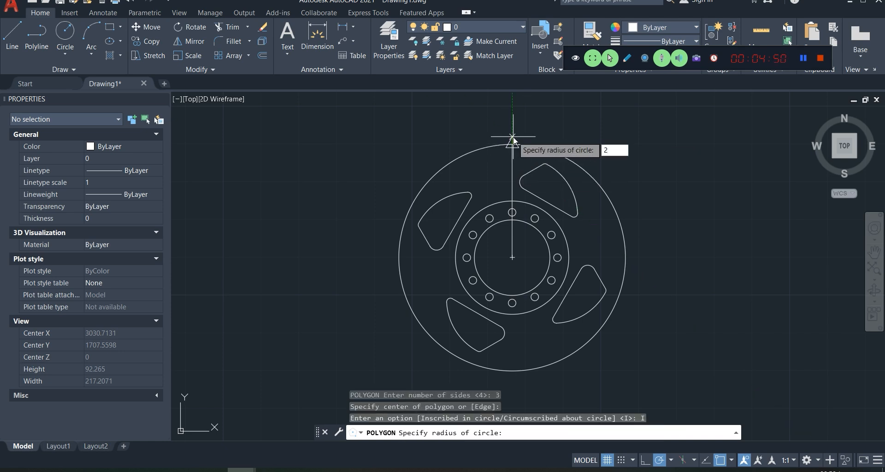
{"action": "key", "text": "Return"}
Step: Delete the vertical line between the circles' center and the outermost circle
{"action": "left_click", "coordinate": [518, 153]}
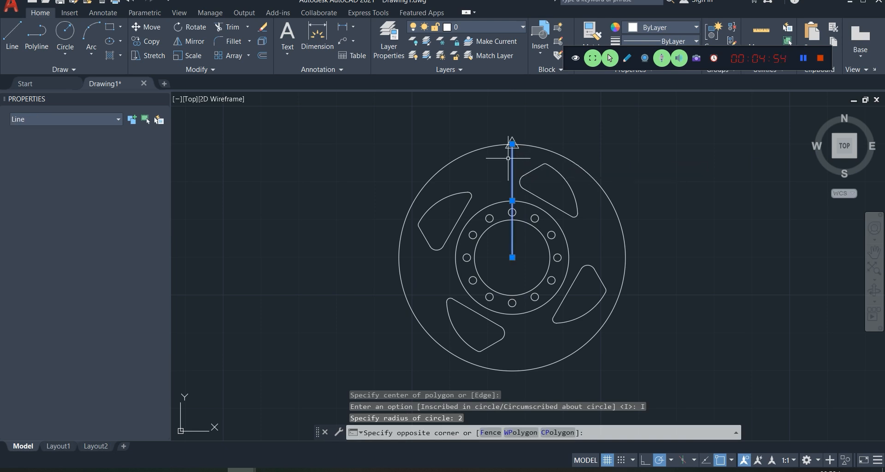
{"action": "left_click", "coordinate": [511, 144]}
{"action": "key", "text": "Delete"}
Step: Trim the triangle's part inside the outermost circle and the circle's segment between the triangle's sides, leaving a pointed tooth
{"action": "type", "text": "tr"}
{"action": "key", "text": "Return"}
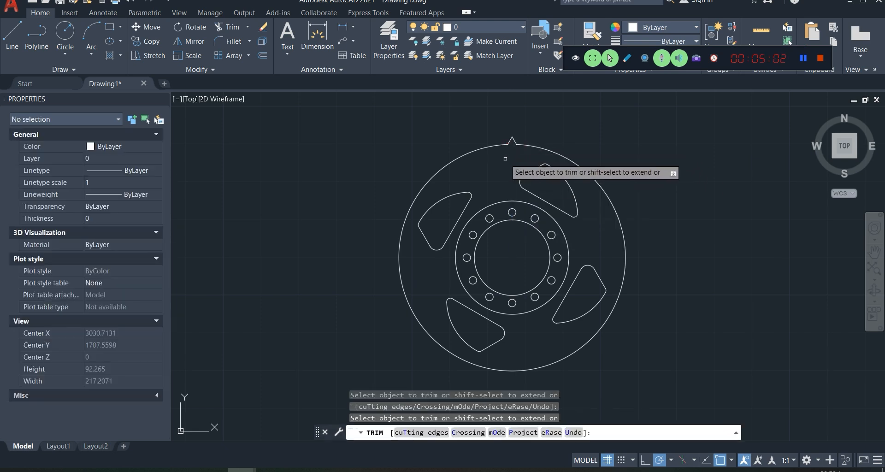
{"action": "key", "text": "Escape"}
Step: Array the pointed tooth in a polar pattern of 60 items around the circles' center
{"action": "left_click", "coordinate": [522, 125]}
{"action": "left_click", "coordinate": [503, 140]}
{"action": "type", "text": "ar"}
{"action": "key", "text": "Return"}
{"action": "type", "text": "po"}
{"action": "key", "text": "Return"}
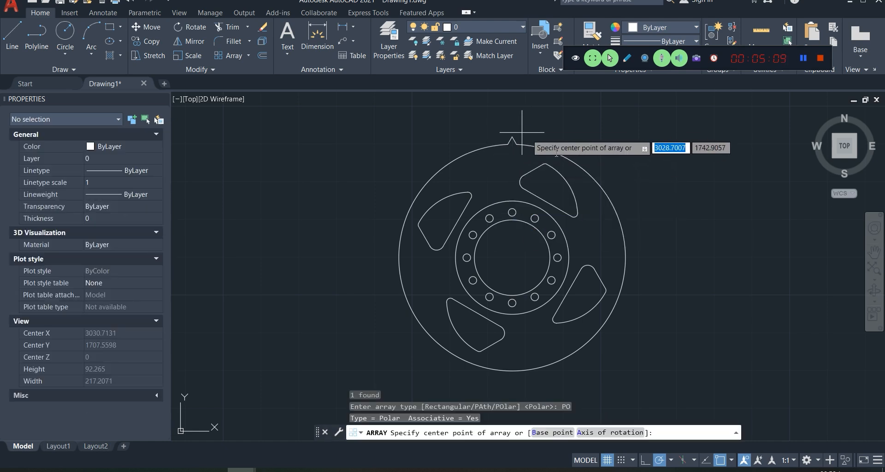
{"action": "left_click", "coordinate": [511, 257]}
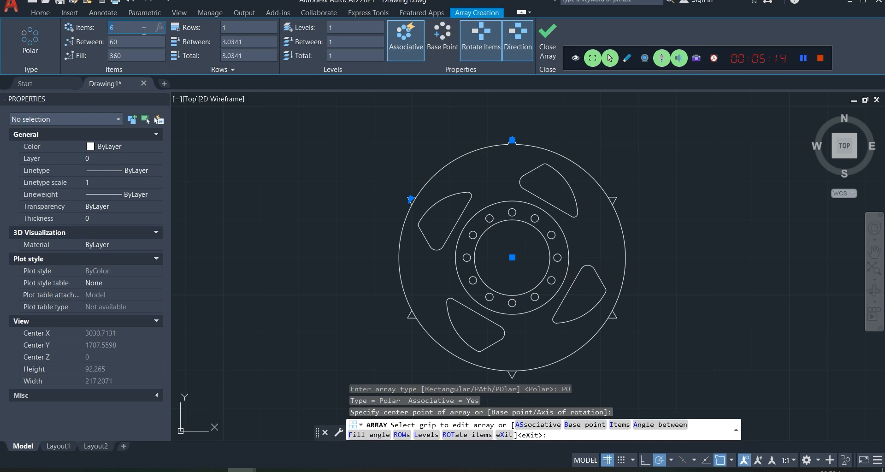
{"action": "type", "text": "0"}
{"action": "key", "text": "Return"}
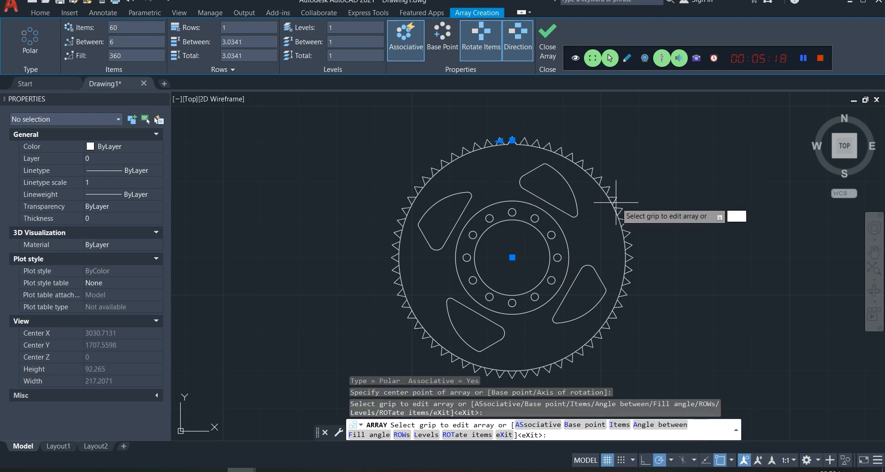
{"action": "key", "text": "Escape"}
Step: Trim the outermost circle's segments all around so that only the sprocket's toothed outline remains
{"action": "type", "text": "TR"}
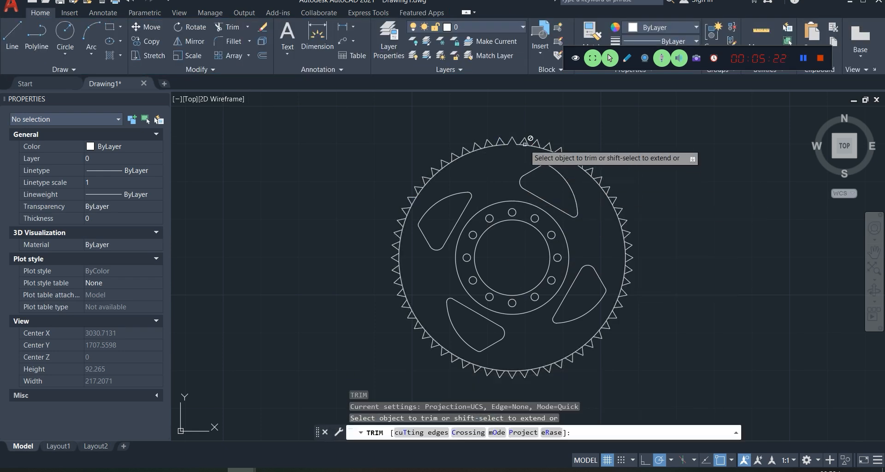
{"action": "left_click", "coordinate": [525, 145]}
{"action": "left_click", "coordinate": [537, 146]}
{"action": "left_click", "coordinate": [537, 147]}
{"action": "left_click", "coordinate": [547, 149]}
{"action": "left_click", "coordinate": [559, 154]}
{"action": "left_click", "coordinate": [570, 161]}
{"action": "left_click", "coordinate": [581, 169]}
{"action": "left_click", "coordinate": [593, 179]}
{"action": "left_click", "coordinate": [601, 186]}
{"action": "left_click", "coordinate": [605, 193]}
{"action": "left_click", "coordinate": [610, 202]}
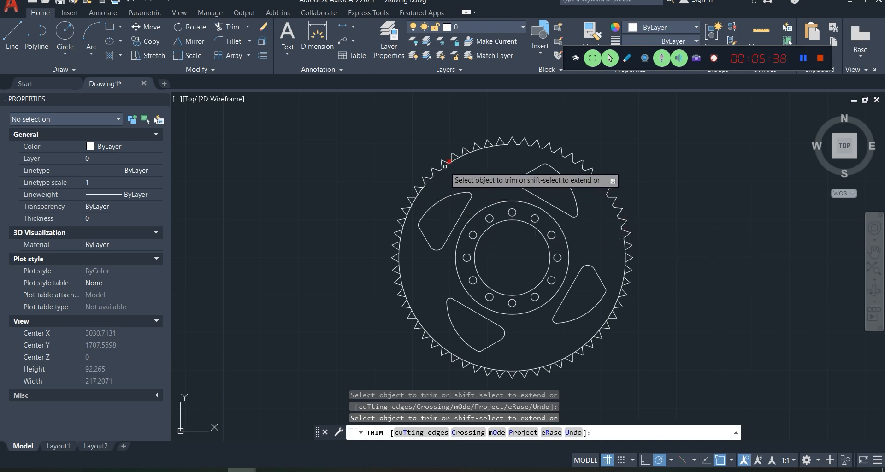
{"action": "left_click", "coordinate": [489, 147]}
{"action": "left_click", "coordinate": [500, 145]}
{"action": "left_click", "coordinate": [424, 191]}
{"action": "left_click", "coordinate": [419, 190]}
{"action": "left_click", "coordinate": [414, 202]}
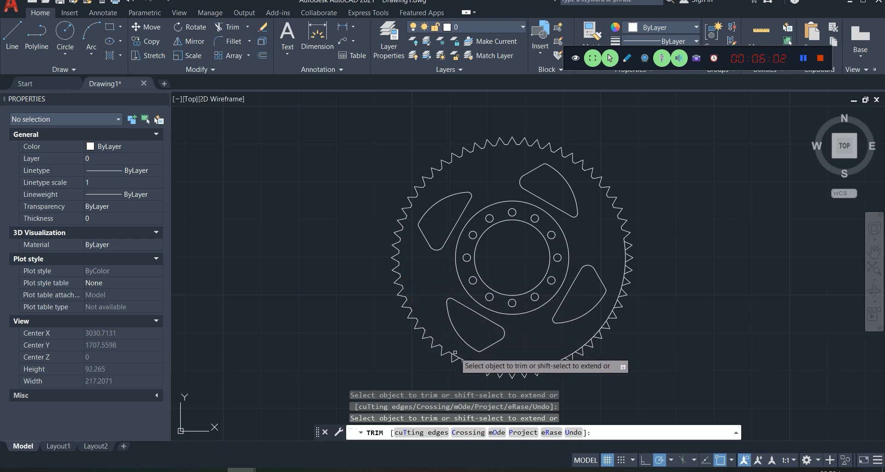
{"action": "left_click", "coordinate": [491, 368]}
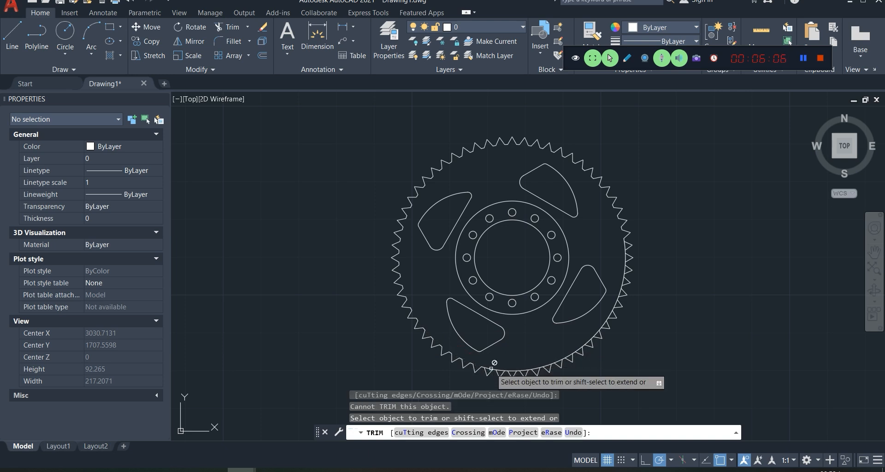
{"action": "left_click", "coordinate": [486, 368]}
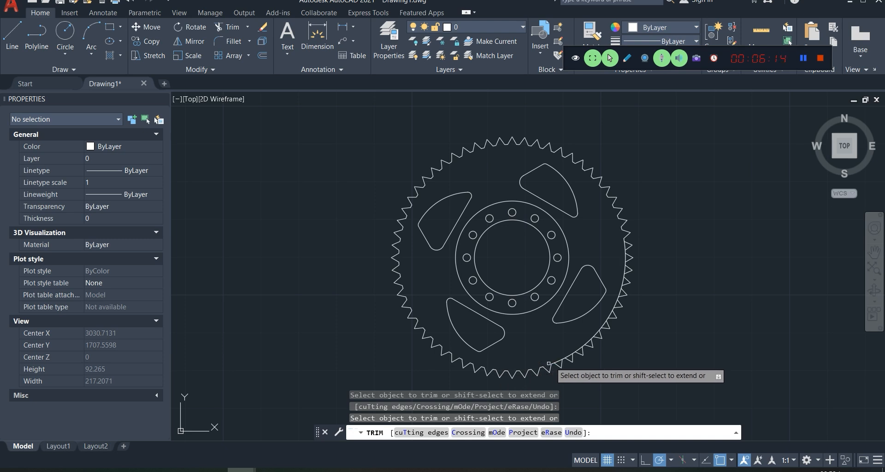
{"action": "left_click", "coordinate": [590, 339]}
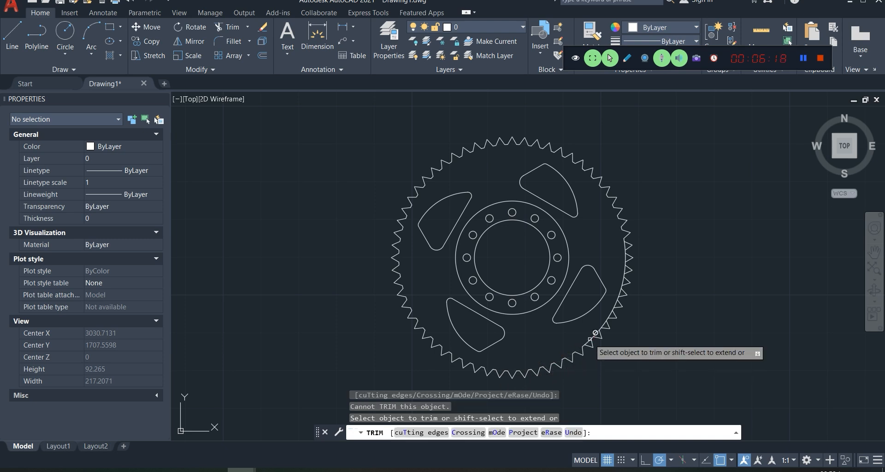
{"action": "left_click", "coordinate": [587, 339]}
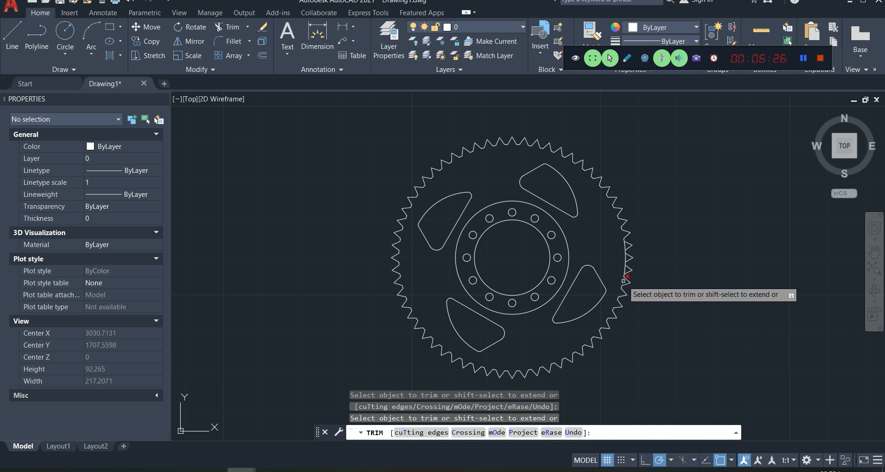
{"action": "left_click", "coordinate": [622, 261]}
{"action": "key", "text": "Return"}
{"action": "left_click", "coordinate": [627, 241]}
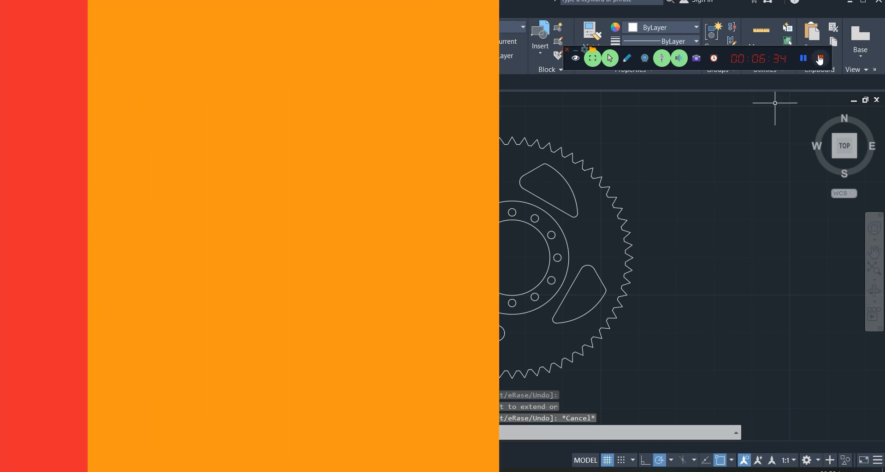